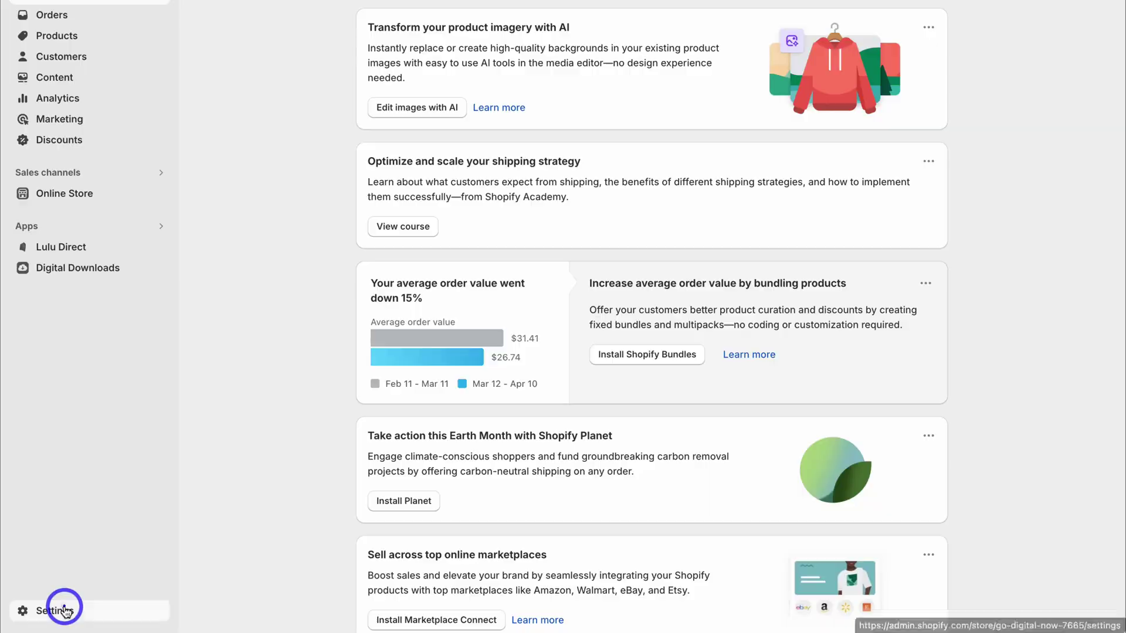
Step: Go to Settings > Markets to view the United States, International and Other International markets
{"action": "left_click", "coordinate": [65, 610]}
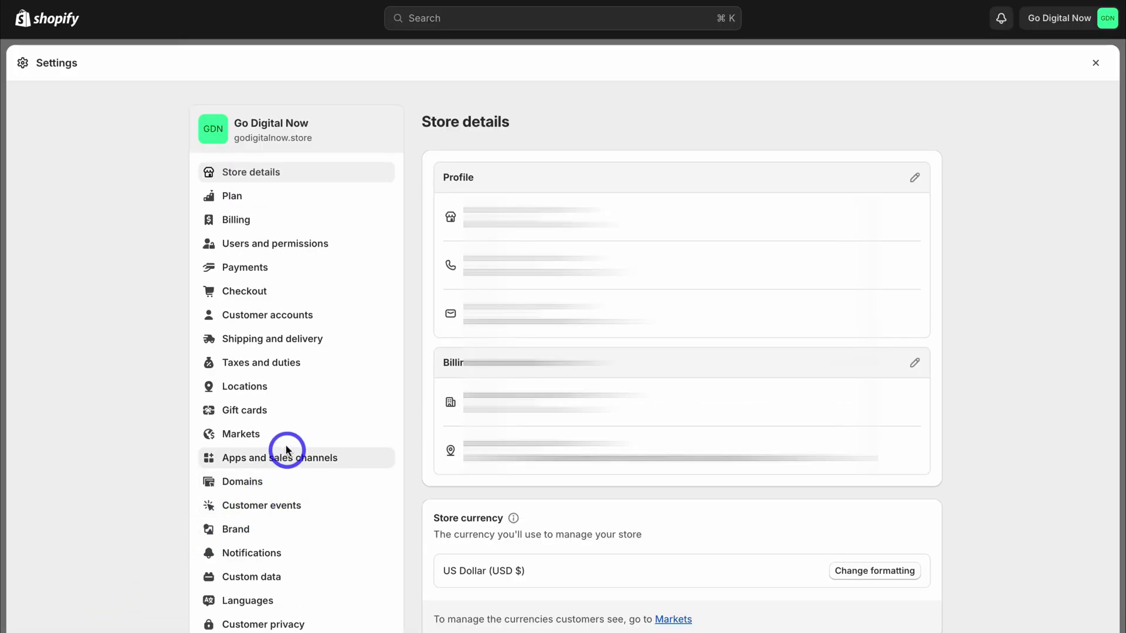
{"action": "left_click", "coordinate": [302, 433]}
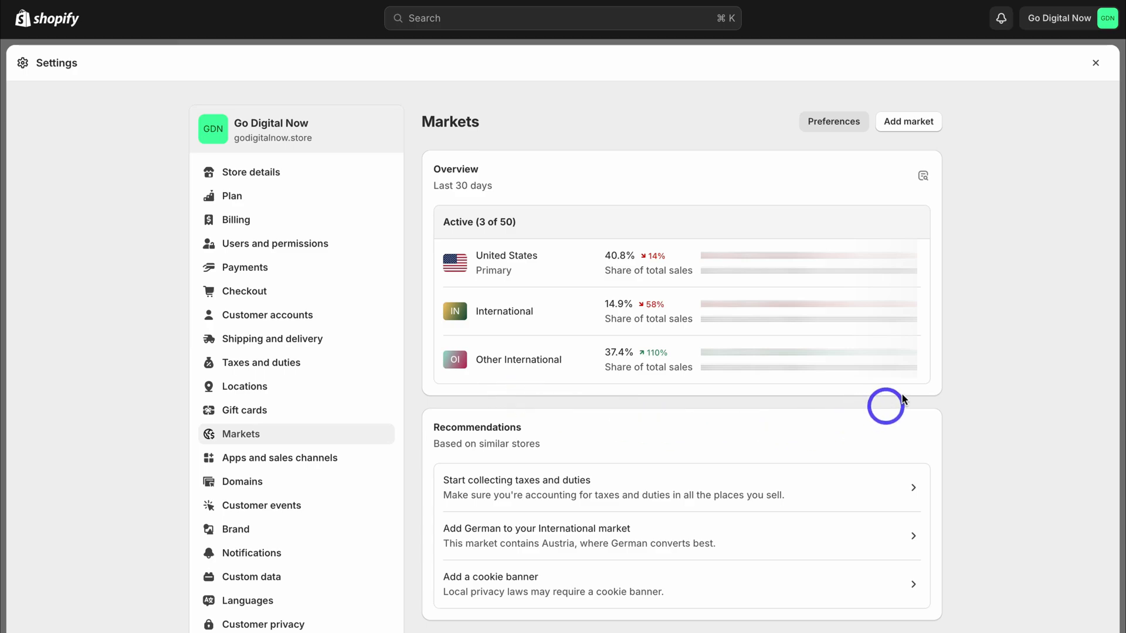
{"action": "left_click", "coordinate": [907, 121]}
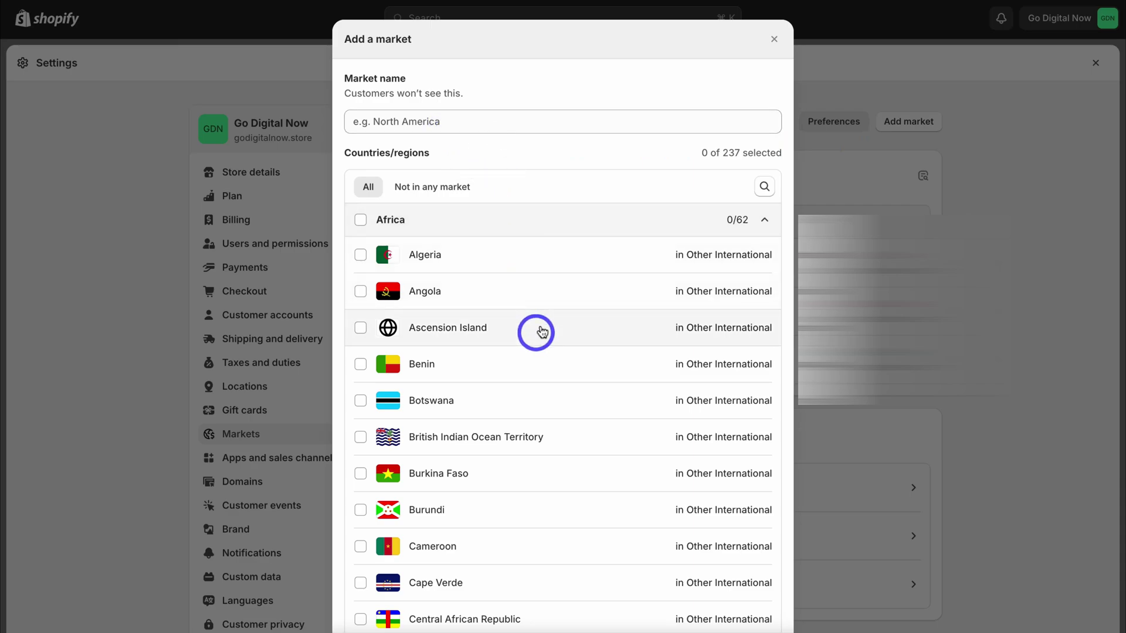
{"action": "left_click", "coordinate": [436, 188]}
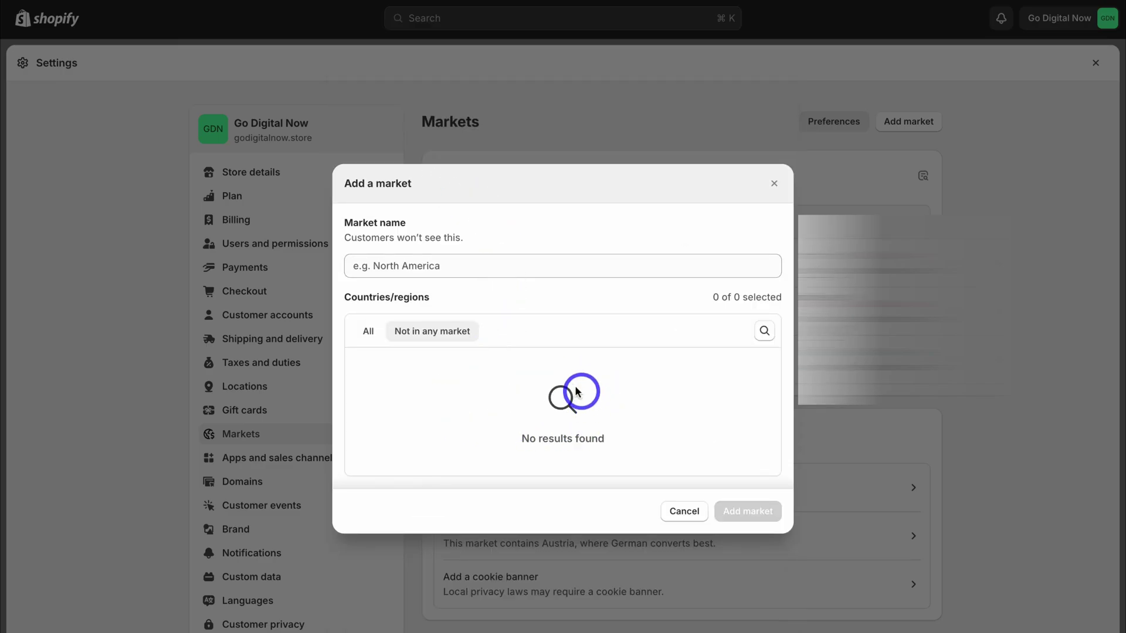
{"action": "left_click", "coordinate": [774, 184]}
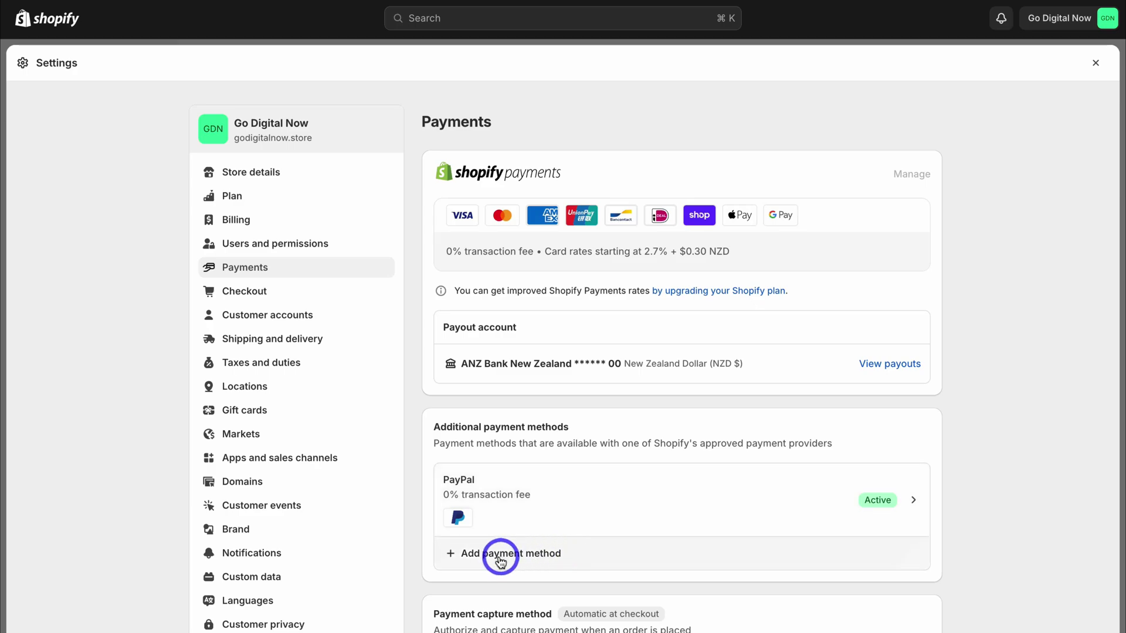
Step: Start adding another payment method and focus the payment-method search field
{"action": "left_click", "coordinate": [519, 558]}
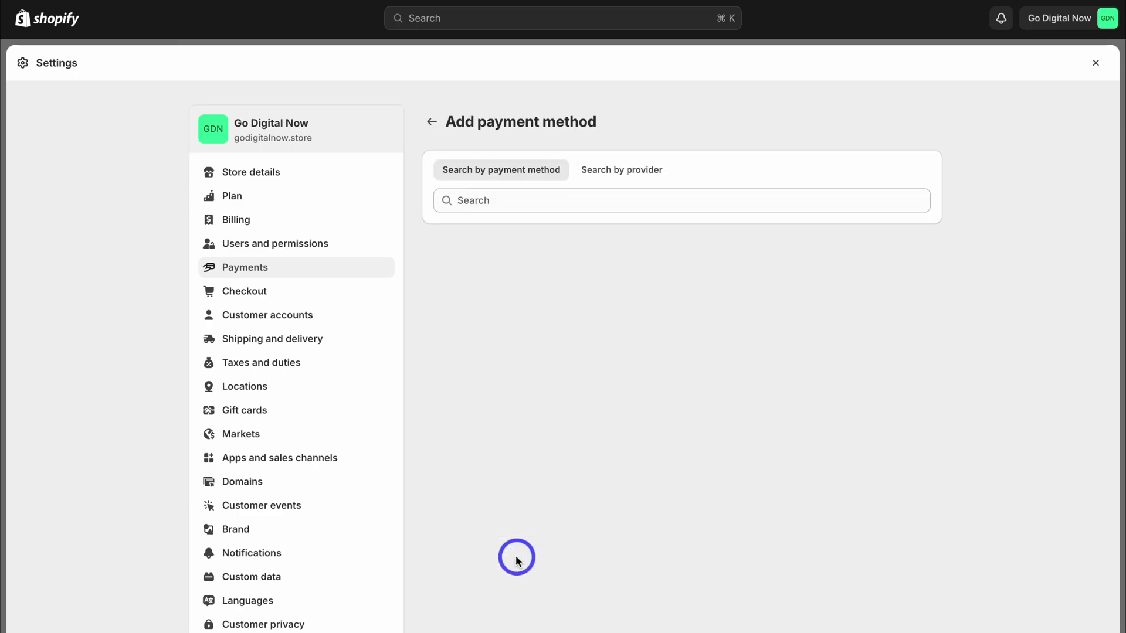
{"action": "left_click", "coordinate": [488, 202]}
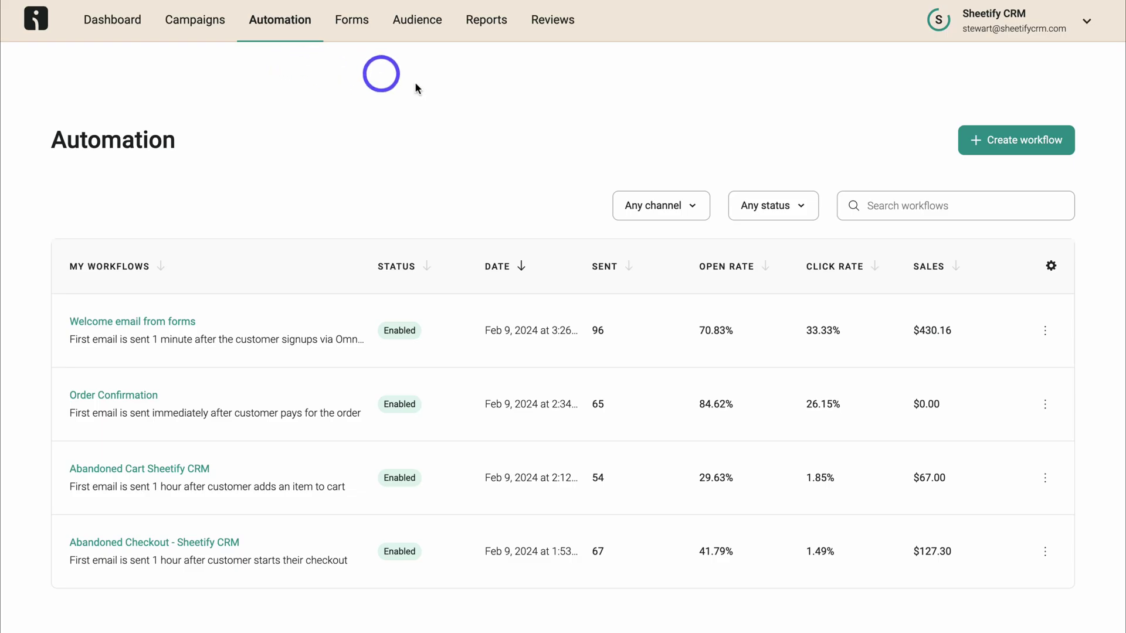
Step: Create a workflow from the Abandoned Checkout template, producing 'Abandoned Checkout No.3'
{"action": "left_click", "coordinate": [1010, 152]}
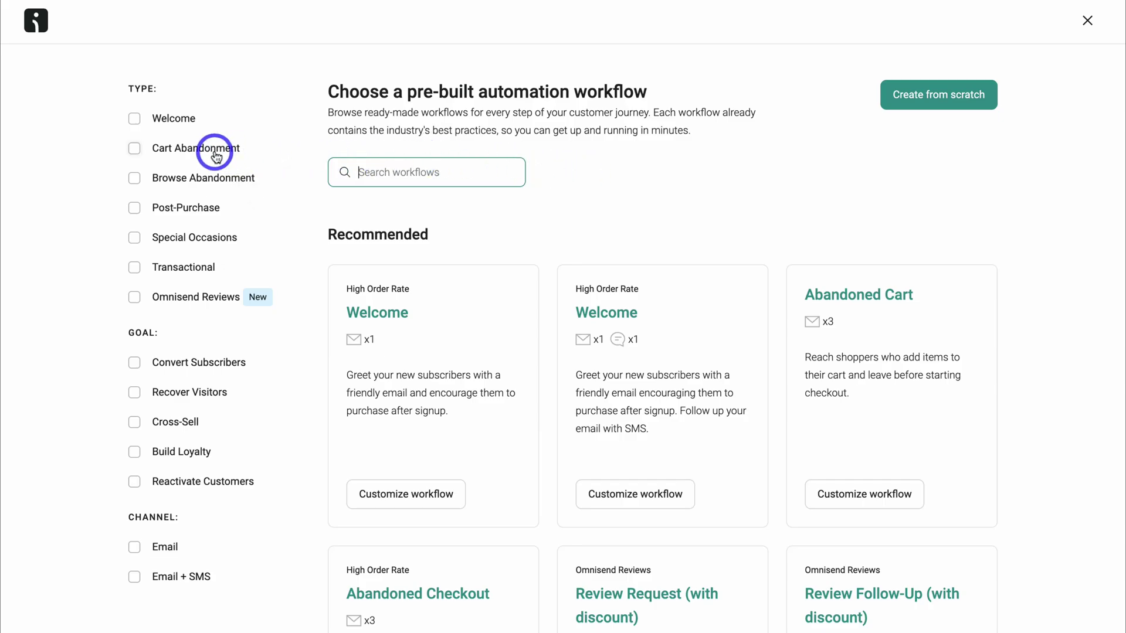
{"action": "scroll", "coordinate": [624, 164], "scroll_direction": "down", "scroll_amount": 3}
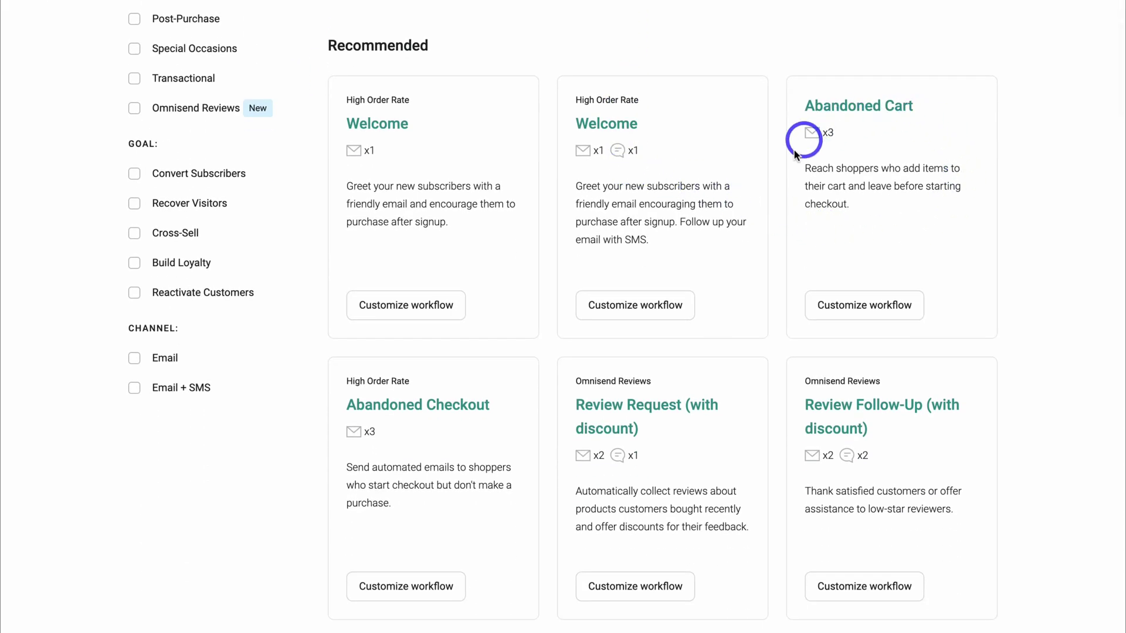
{"action": "scroll", "coordinate": [928, 172], "scroll_direction": "down", "scroll_amount": 3}
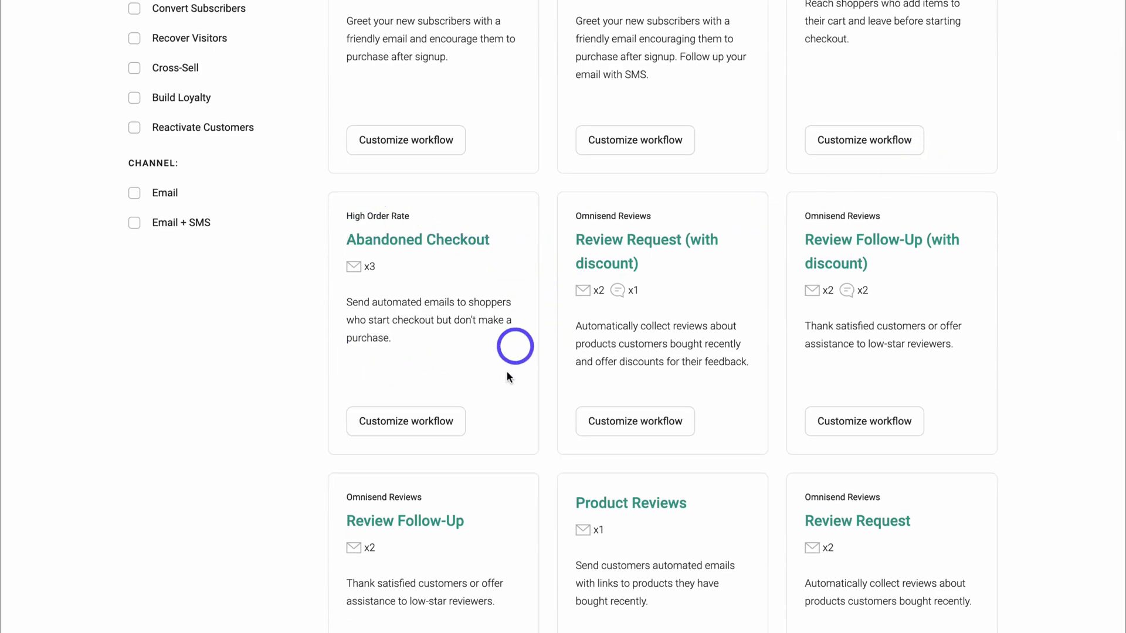
{"action": "left_click", "coordinate": [417, 423]}
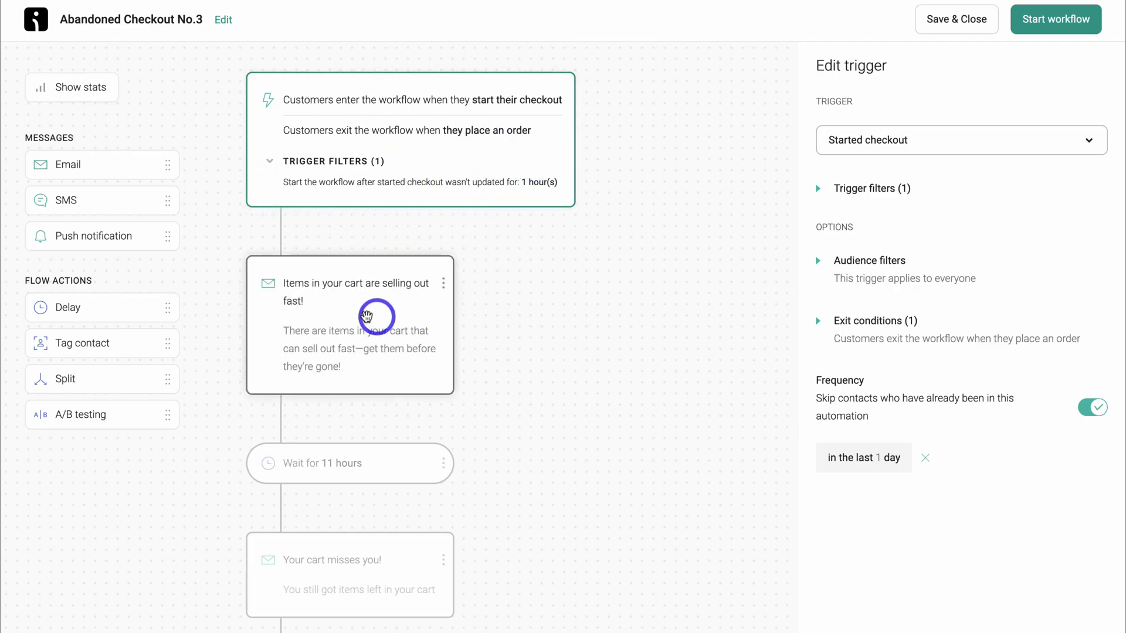
Step: Review the workflow canvas and open the first email, 'Items in your cart are selling out fast!'
{"action": "scroll", "coordinate": [540, 322], "scroll_direction": "down", "scroll_amount": 4}
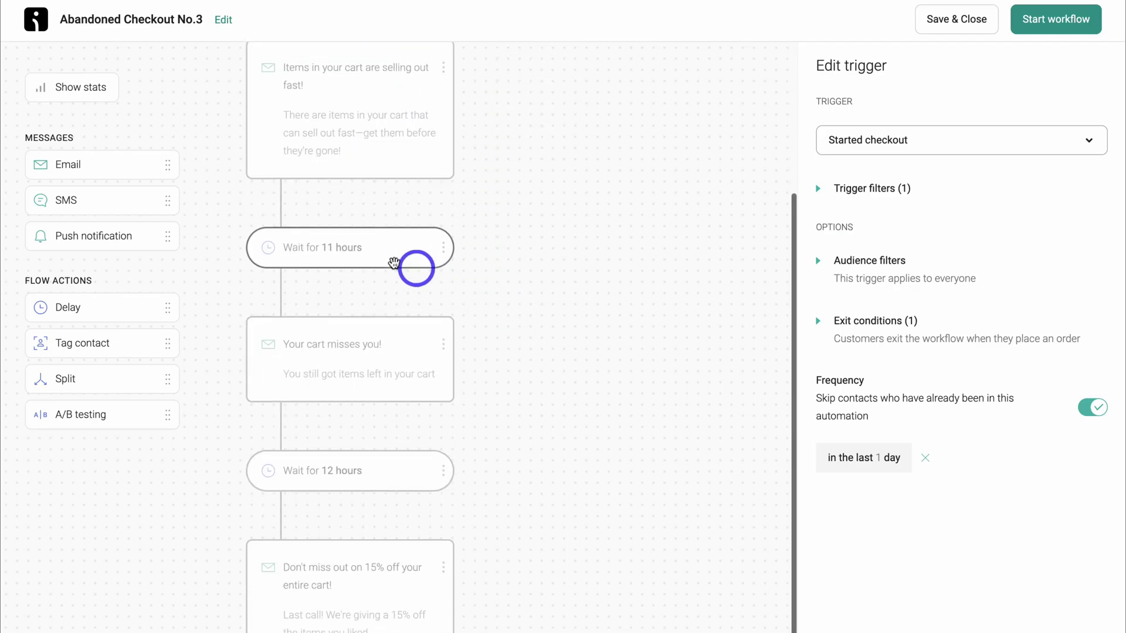
{"action": "scroll", "coordinate": [346, 350], "scroll_direction": "down", "scroll_amount": 1}
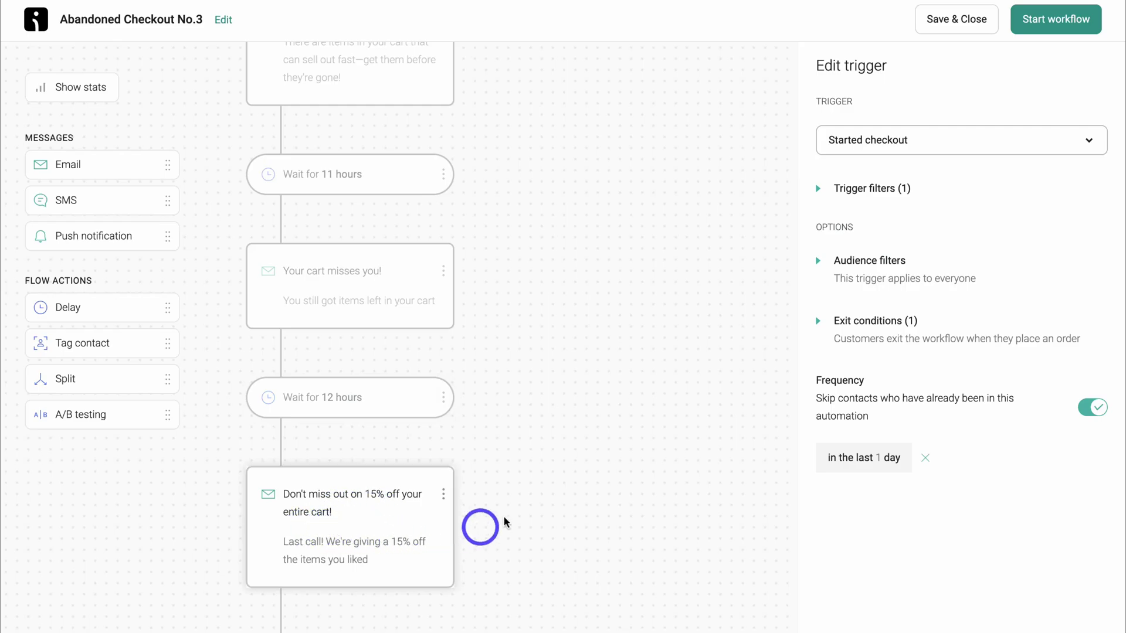
{"action": "scroll", "coordinate": [532, 502], "scroll_direction": "up", "scroll_amount": 5}
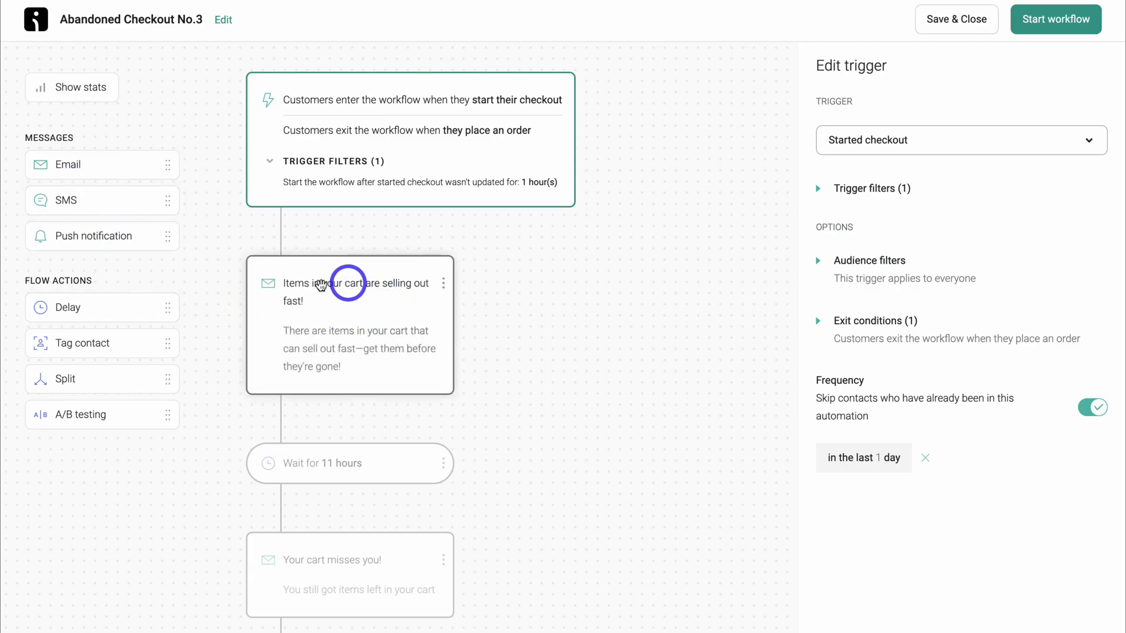
{"action": "left_click", "coordinate": [372, 304]}
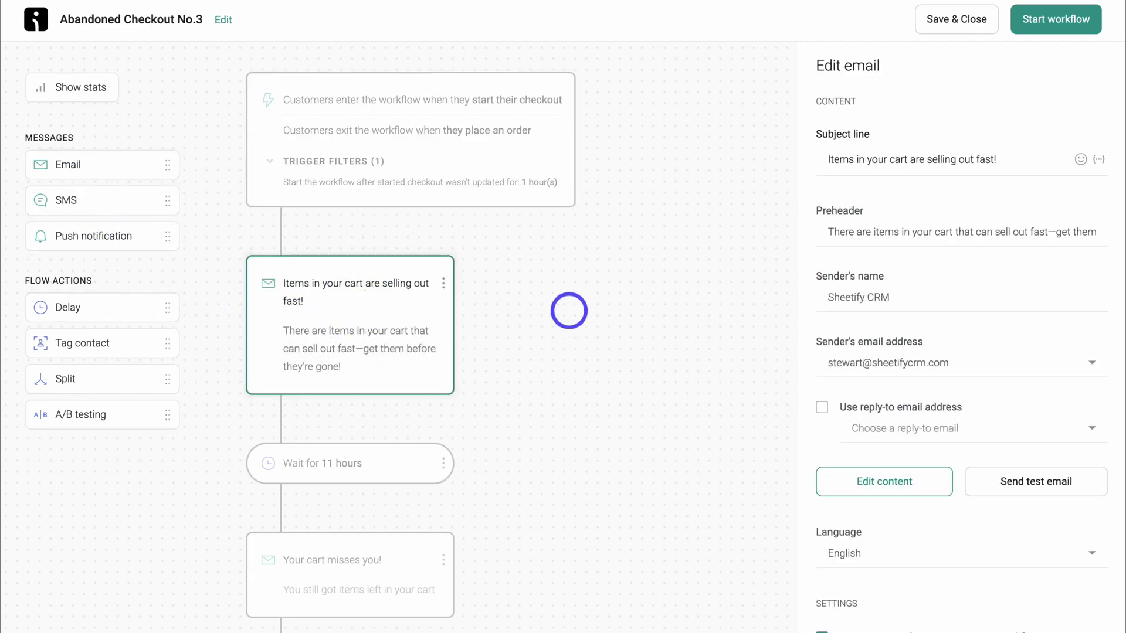
Step: Open the cart email's content editor and look through the cart-reminder template
{"action": "left_click", "coordinate": [905, 483]}
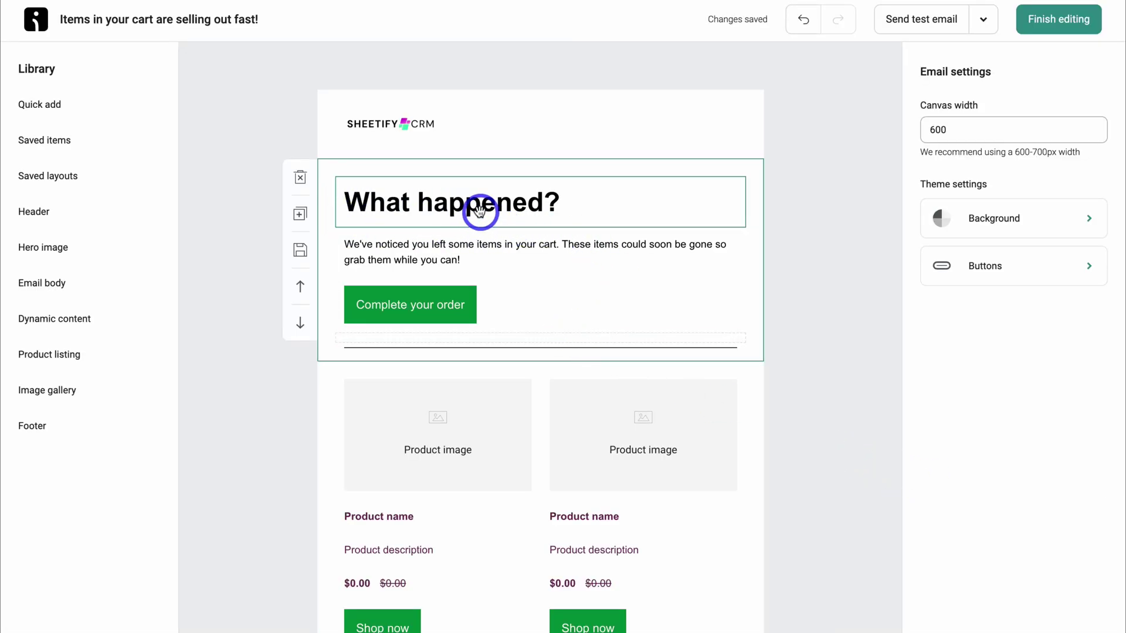
{"action": "scroll", "coordinate": [562, 260], "scroll_direction": "down", "scroll_amount": 2}
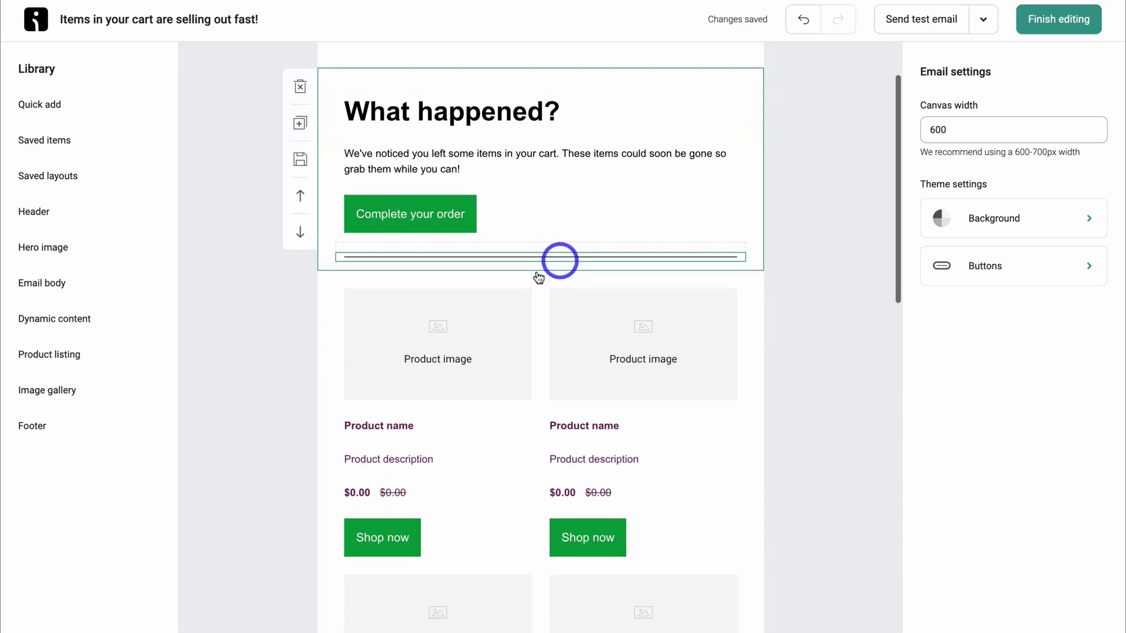
{"action": "scroll", "coordinate": [687, 343], "scroll_direction": "down", "scroll_amount": 3}
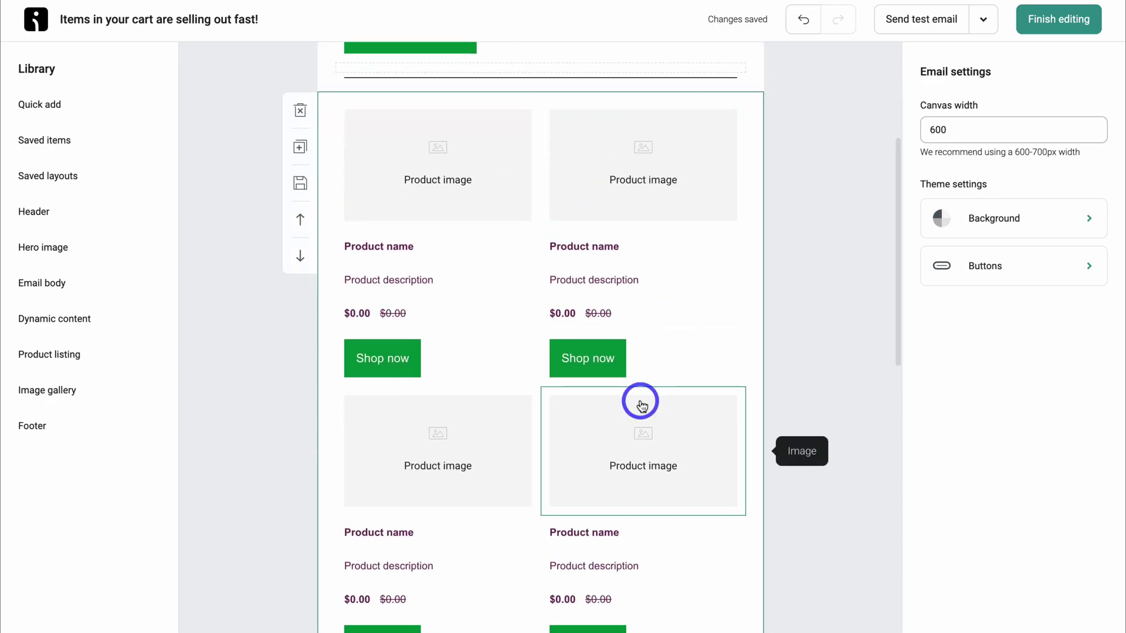
{"action": "scroll", "coordinate": [488, 415], "scroll_direction": "up", "scroll_amount": 5}
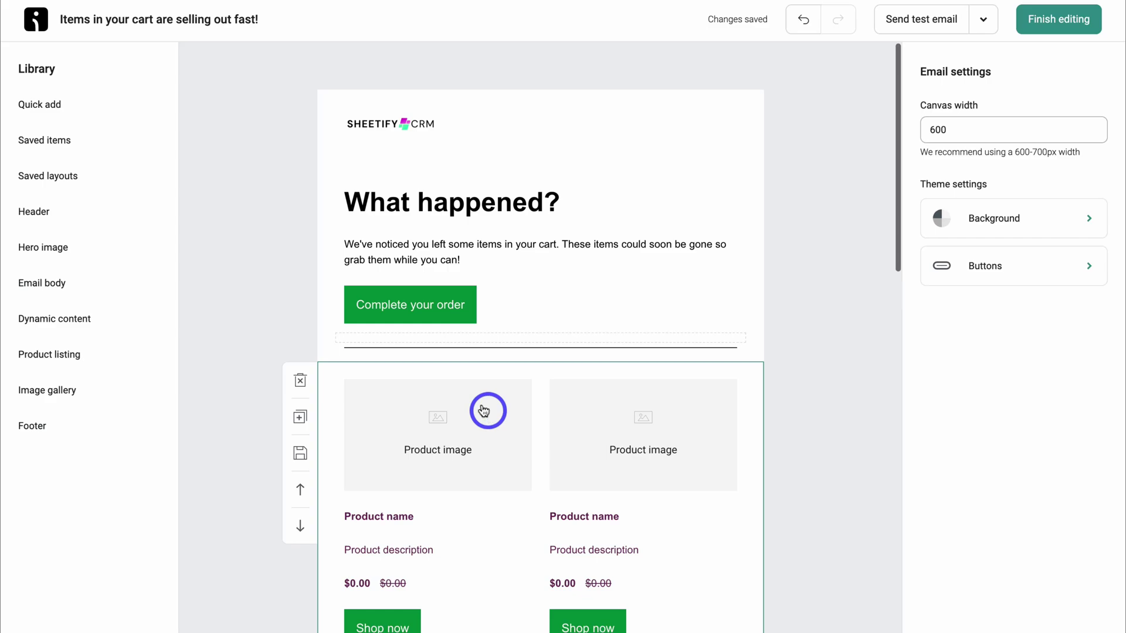
Step: Browse the Library's Hero image, Saved items, Quick add and Saved layouts sections
{"action": "left_click", "coordinate": [88, 240]}
{"action": "left_click", "coordinate": [66, 141]}
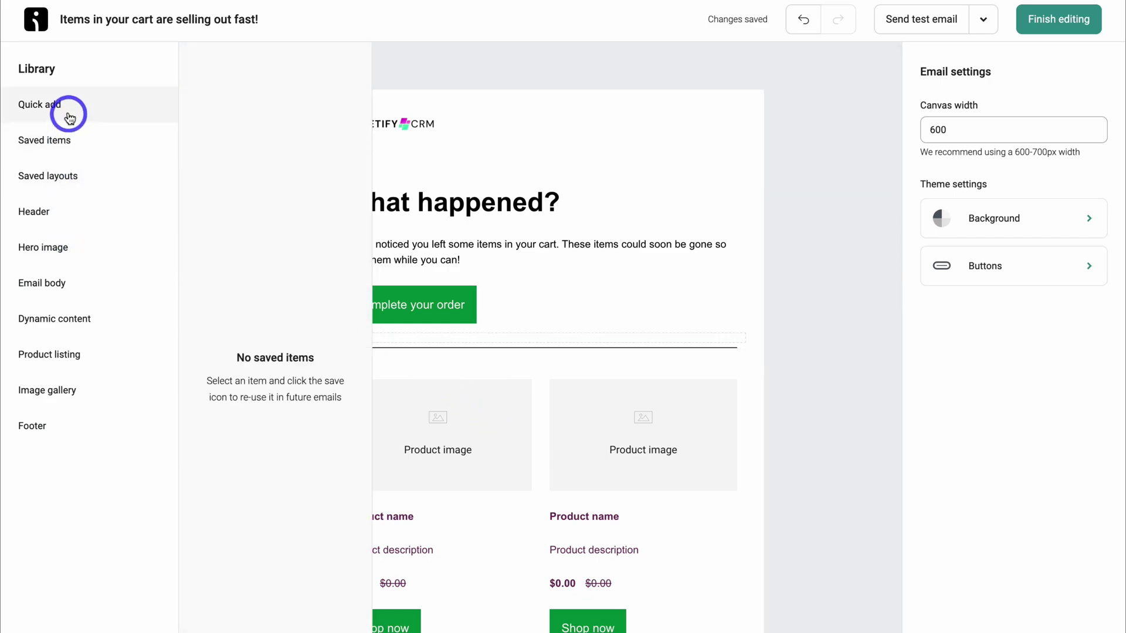
{"action": "left_click", "coordinate": [68, 116]}
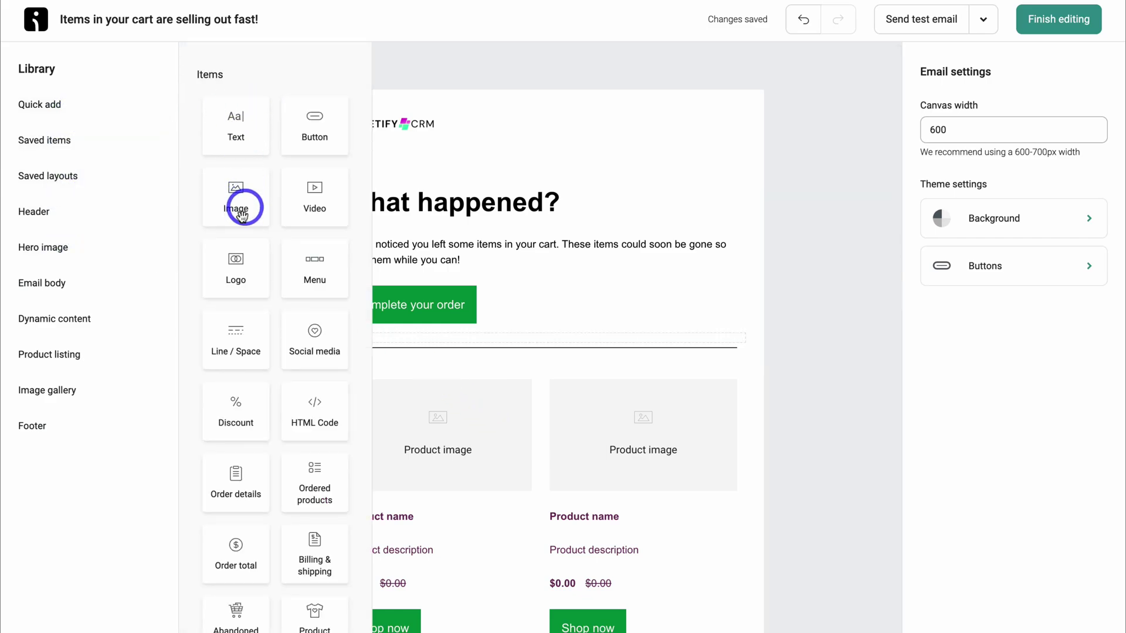
{"action": "left_click", "coordinate": [106, 176]}
{"action": "left_click", "coordinate": [70, 140]}
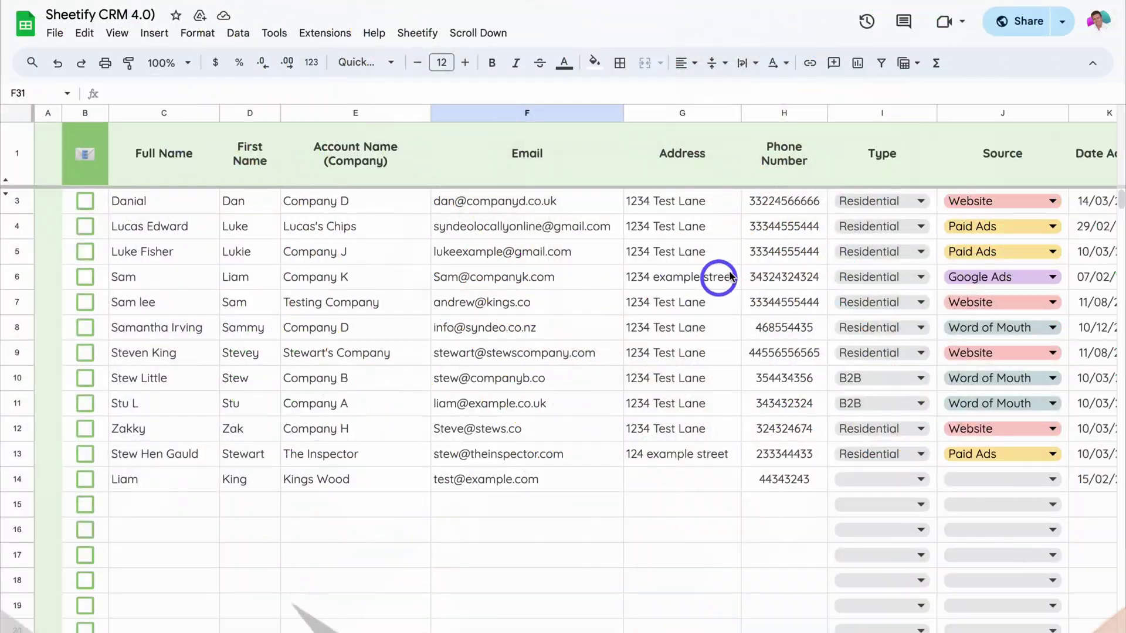
Step: Add Installation 3 as a Sheetify client task and send payment reminders to the ticked contacts
{"action": "scroll", "coordinate": [727, 272], "scroll_direction": "right", "scroll_amount": 5}
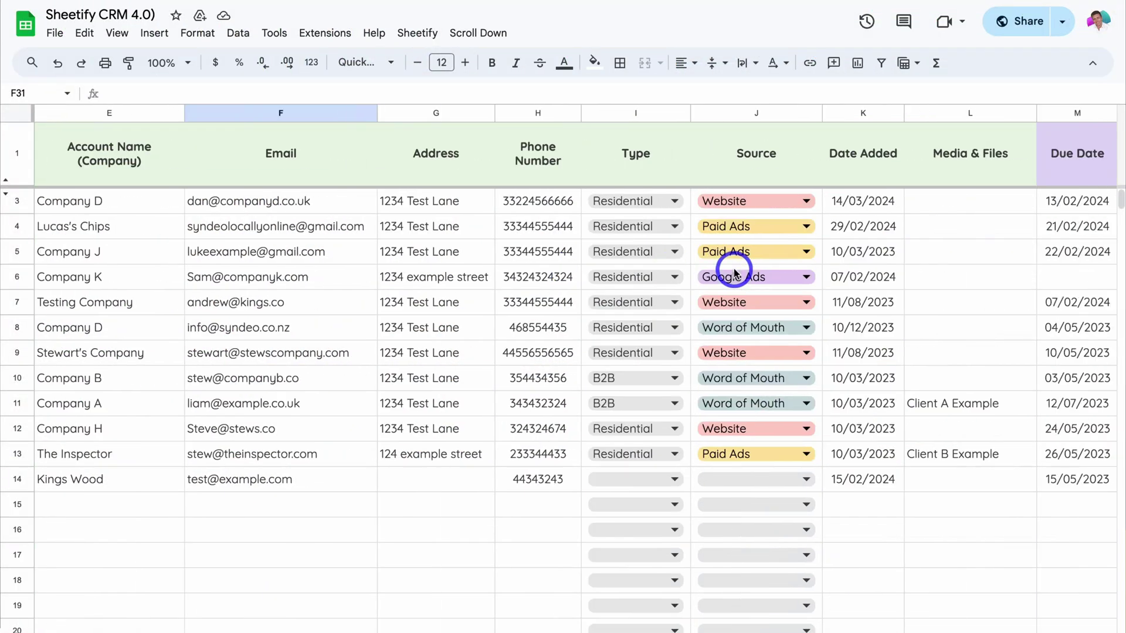
{"action": "scroll", "coordinate": [733, 269], "scroll_direction": "right", "scroll_amount": 6}
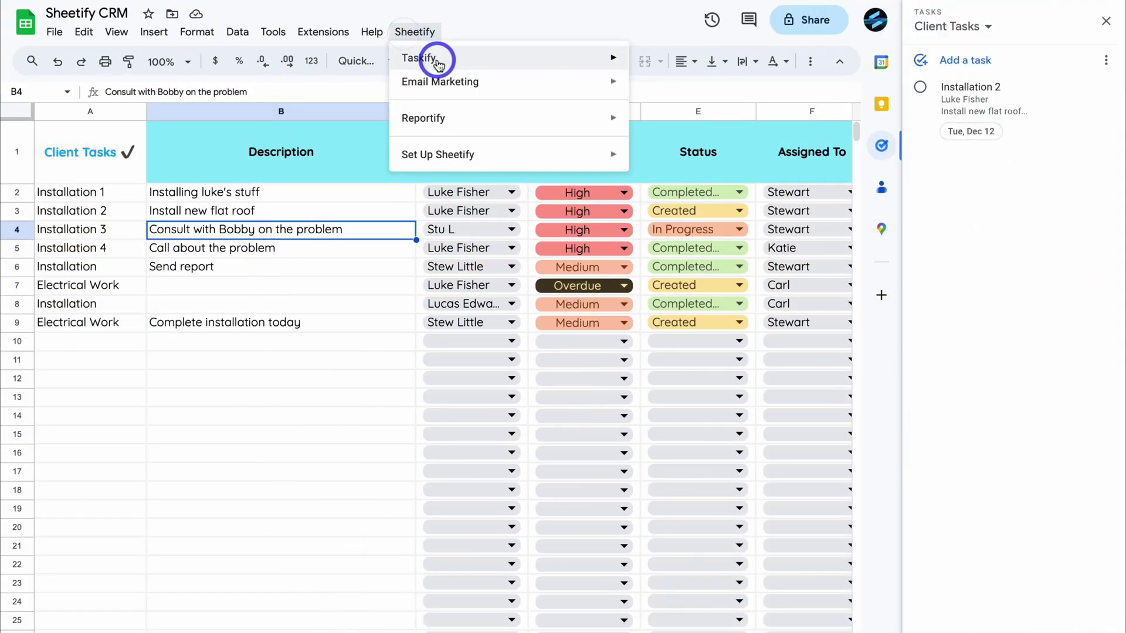
{"action": "mouse_move", "coordinate": [433, 56]}
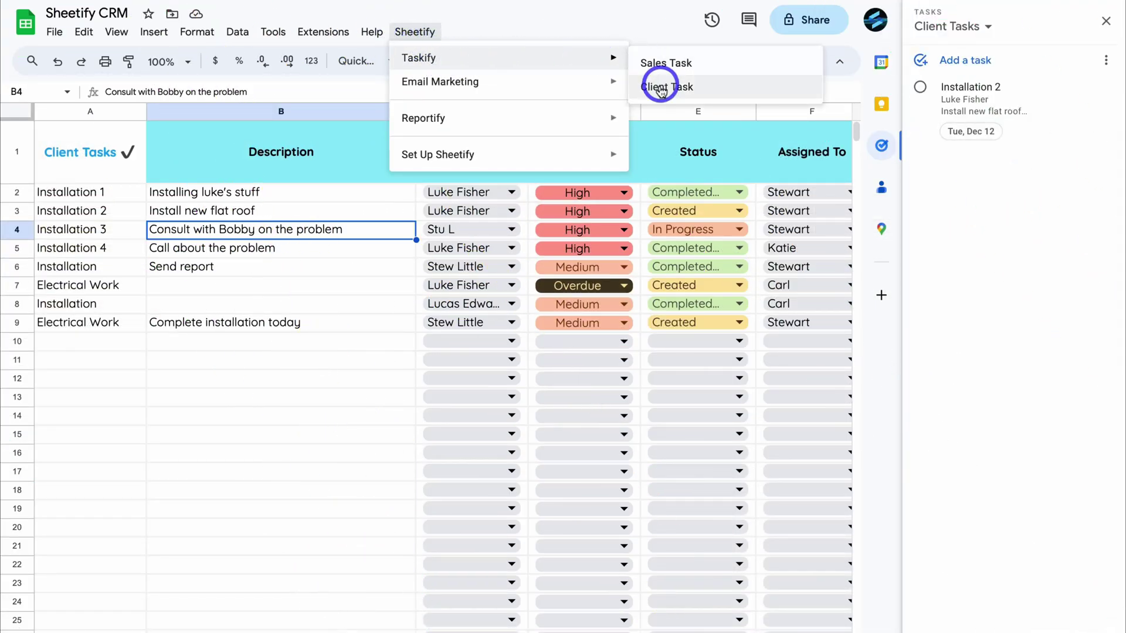
{"action": "left_click", "coordinate": [729, 93]}
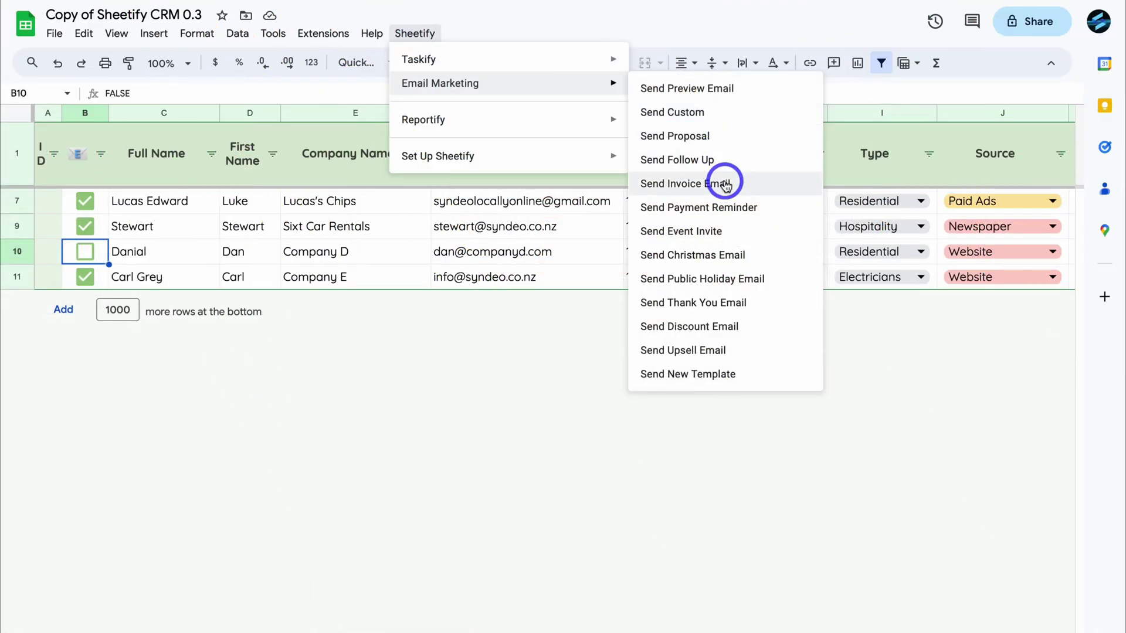
{"action": "left_click", "coordinate": [660, 184]}
{"action": "left_click", "coordinate": [669, 384]}
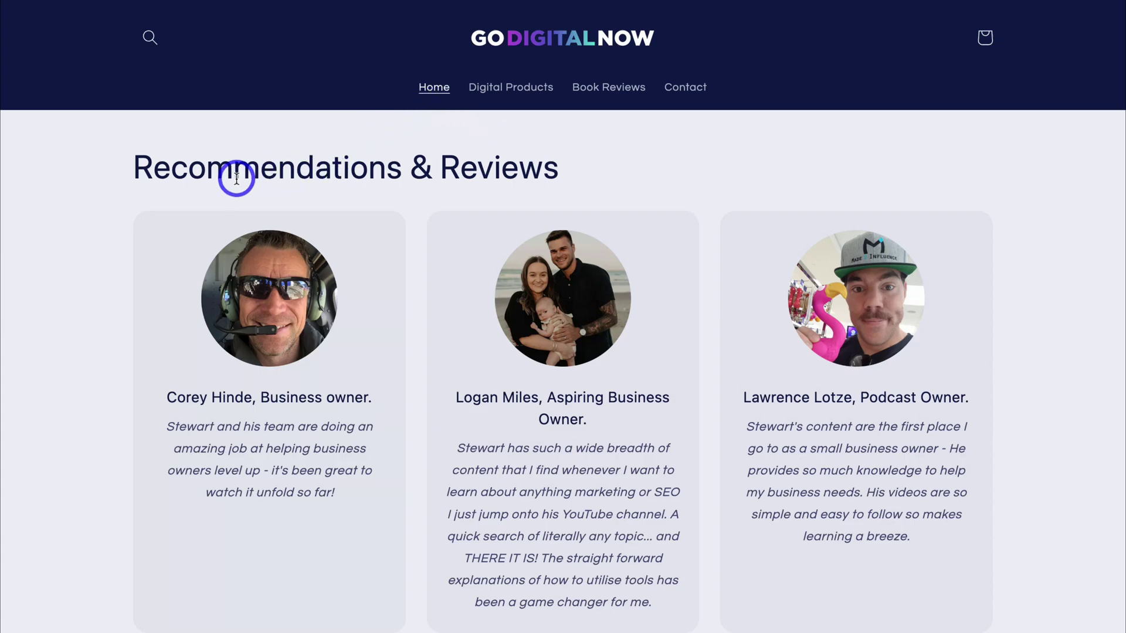
Step: Jump to the storefront's reviews section and look over the customer testimonials
{"action": "scroll", "coordinate": [748, 182], "scroll_direction": "up", "scroll_amount": 15}
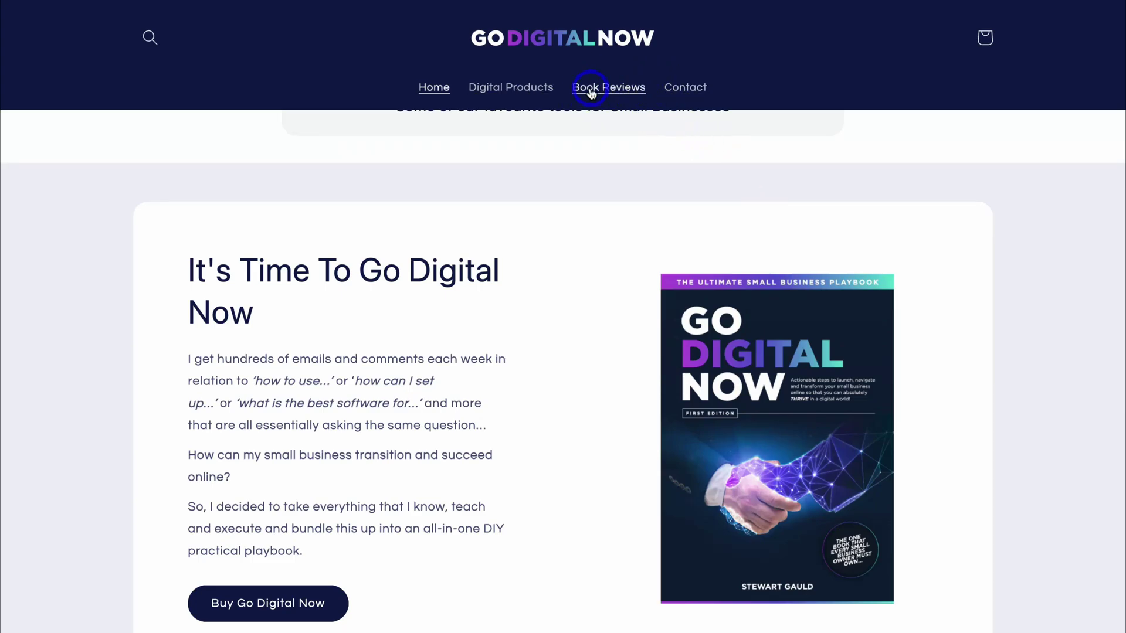
{"action": "left_click", "coordinate": [613, 88]}
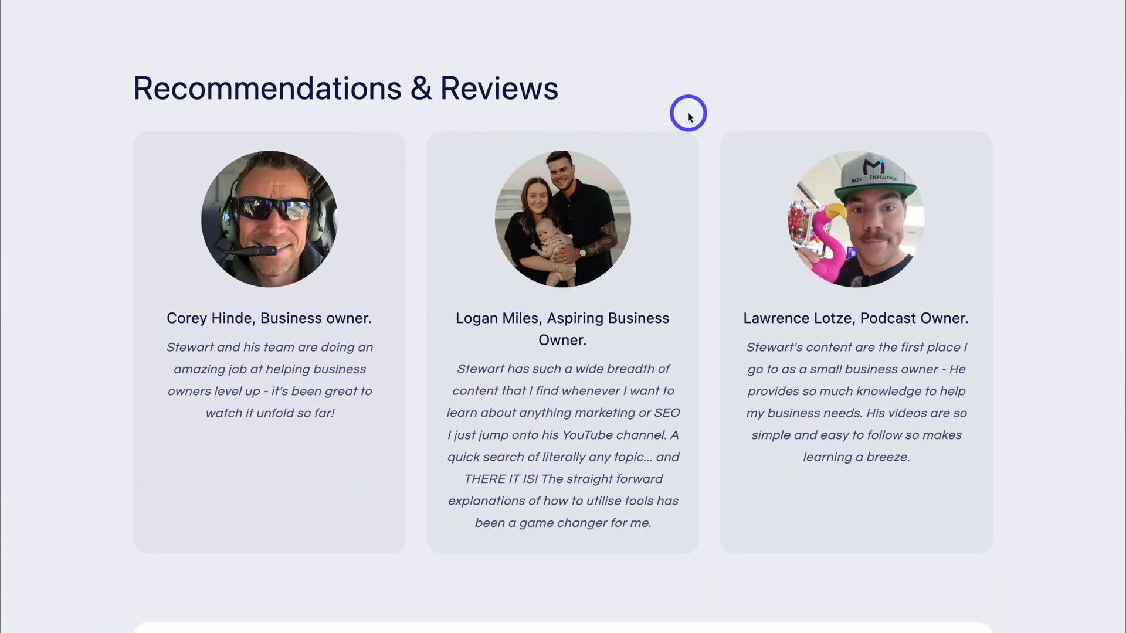
{"action": "scroll", "coordinate": [688, 115], "scroll_direction": "down", "scroll_amount": 10}
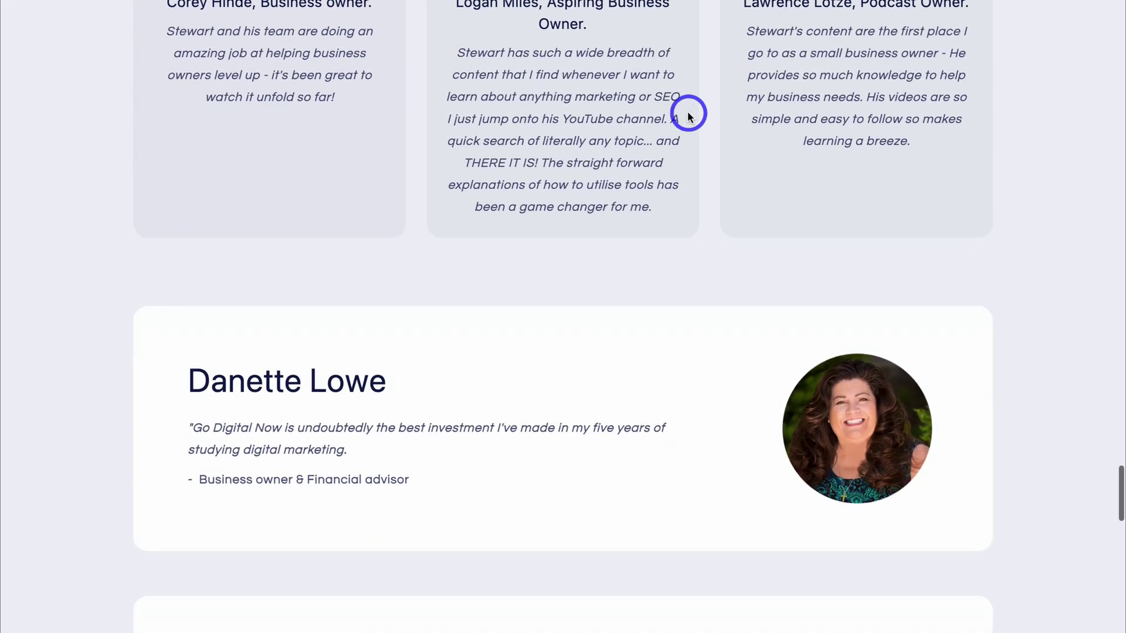
{"action": "scroll", "coordinate": [688, 115], "scroll_direction": "down", "scroll_amount": 14}
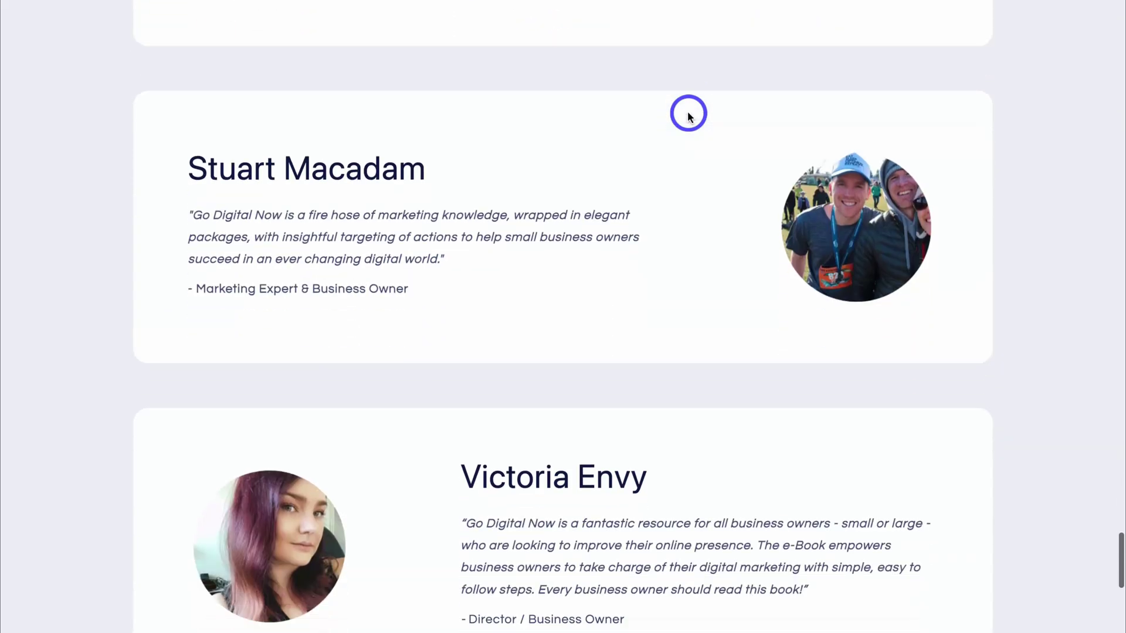
{"action": "scroll", "coordinate": [672, 130], "scroll_direction": "up", "scroll_amount": 14}
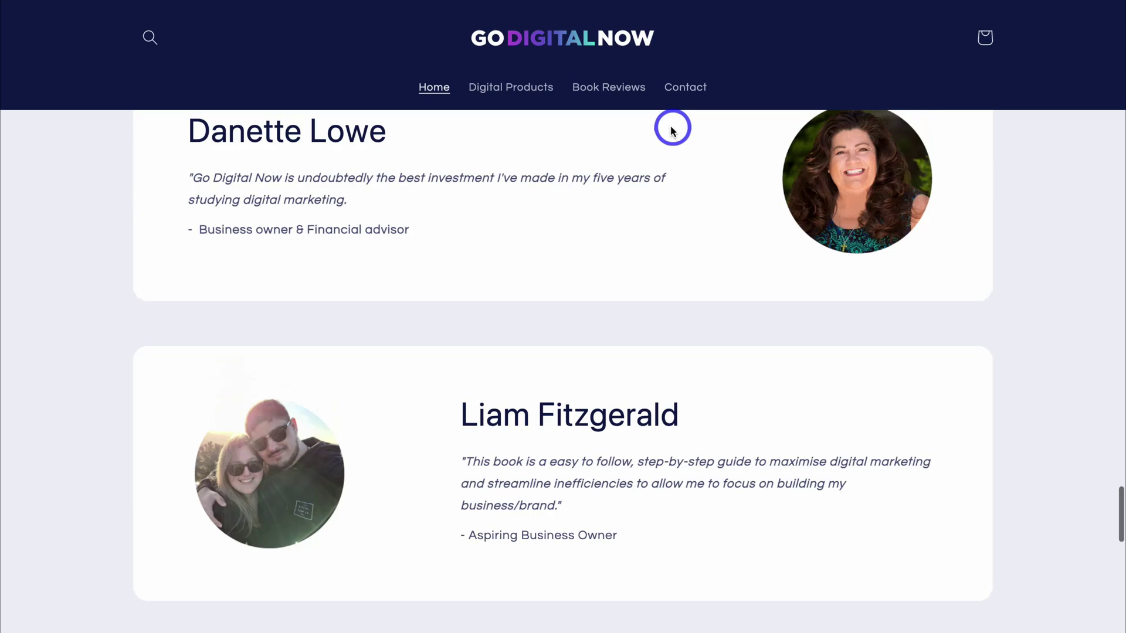
Step: Open the Go Digital Now Ebook from Digital Products and show its testimonial gallery image
{"action": "left_click", "coordinate": [507, 94]}
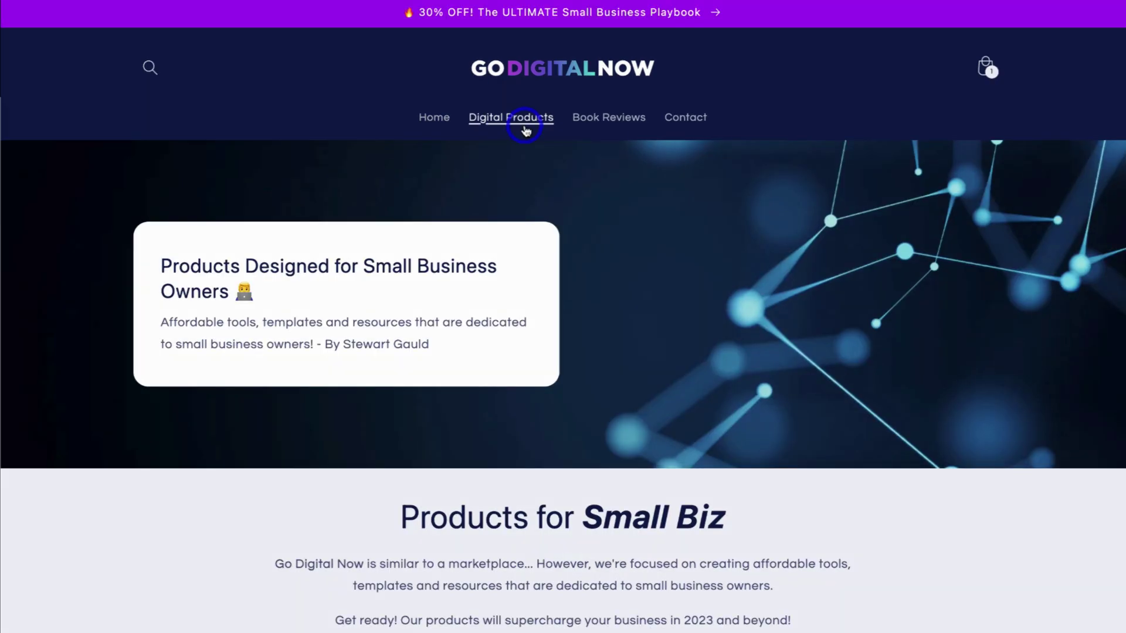
{"action": "scroll", "coordinate": [525, 130], "scroll_direction": "down", "scroll_amount": 15}
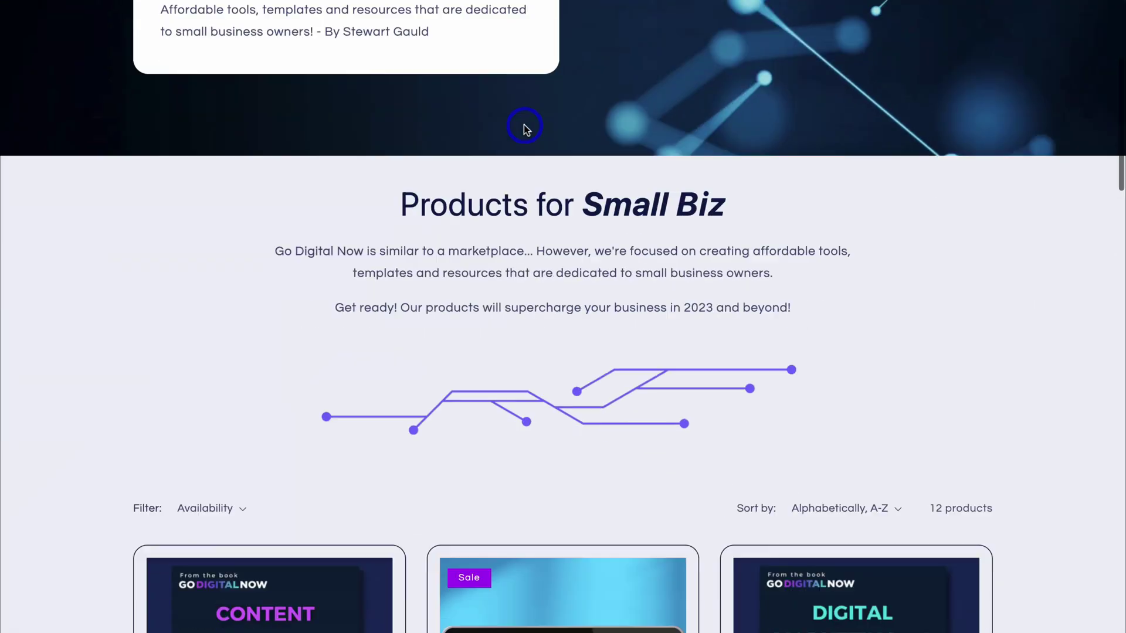
{"action": "scroll", "coordinate": [525, 130], "scroll_direction": "down", "scroll_amount": 6}
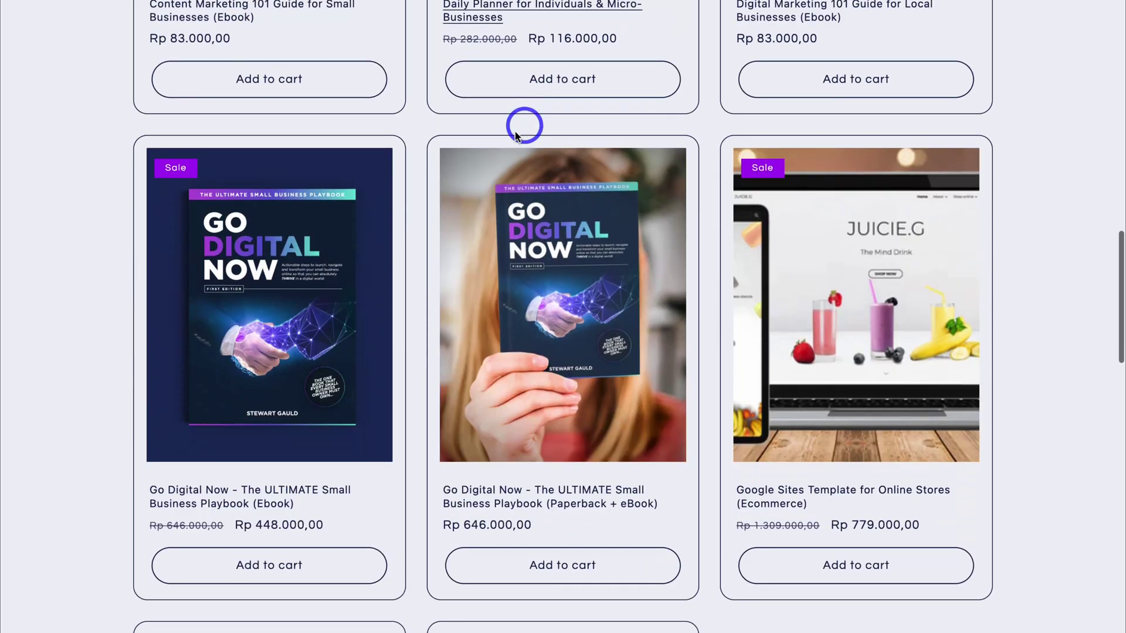
{"action": "scroll", "coordinate": [200, 315], "scroll_direction": "down", "scroll_amount": 1}
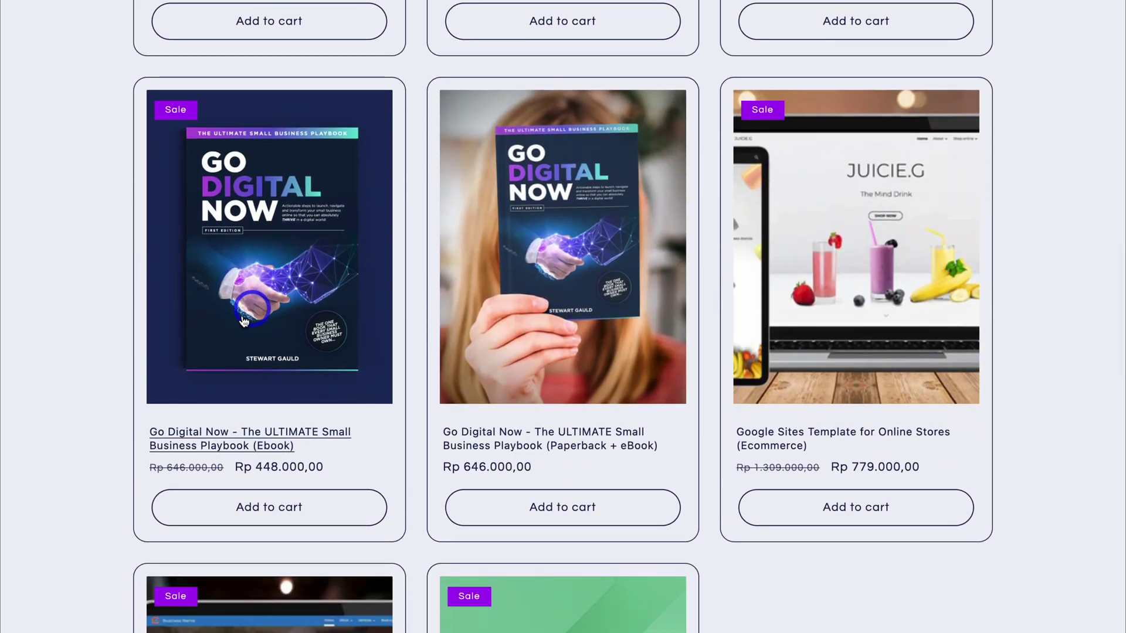
{"action": "left_click", "coordinate": [282, 433]}
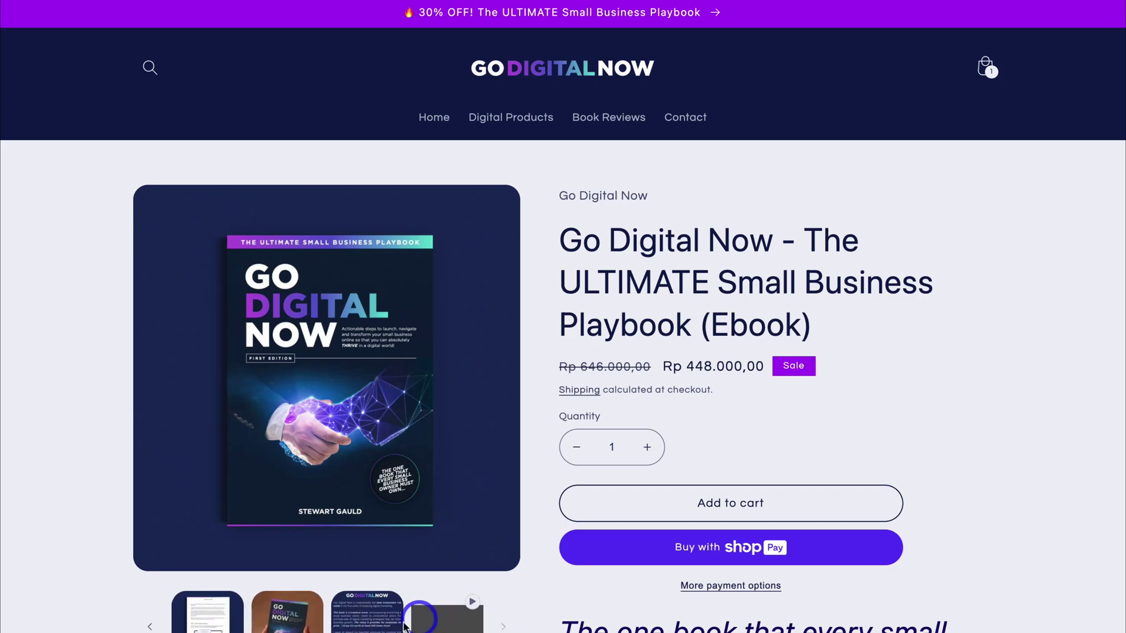
{"action": "left_click", "coordinate": [375, 623]}
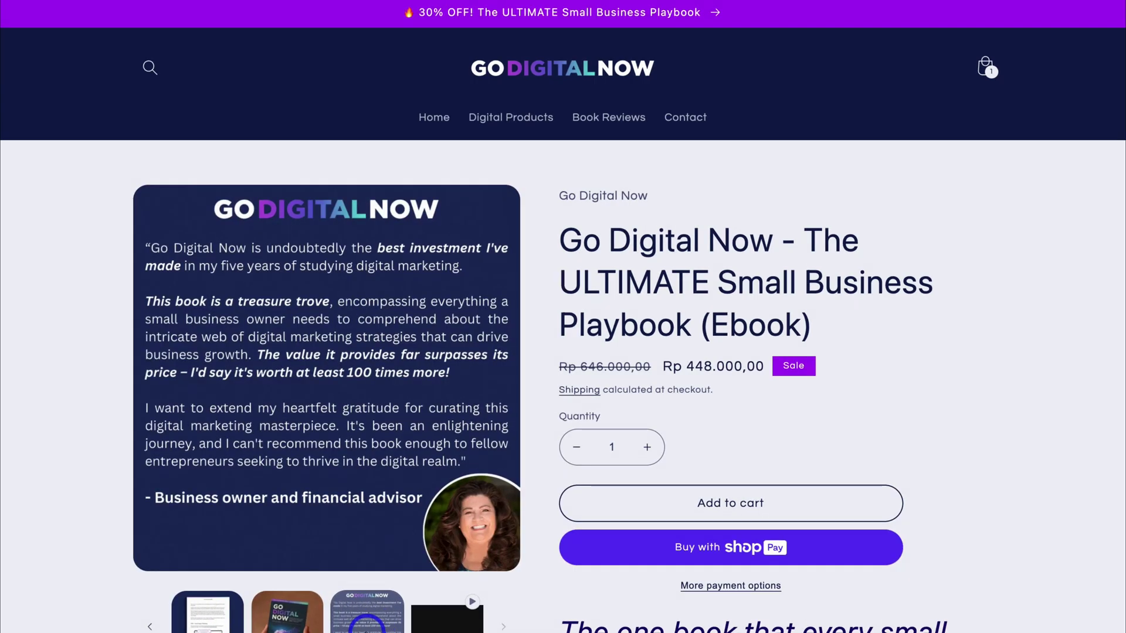
Step: Scroll down the Ebook product page, briefly selecting then clearing the testimonial quote
{"action": "scroll", "coordinate": [643, 625], "scroll_direction": "down", "scroll_amount": 6}
{"action": "scroll", "coordinate": [639, 617], "scroll_direction": "down", "scroll_amount": 3}
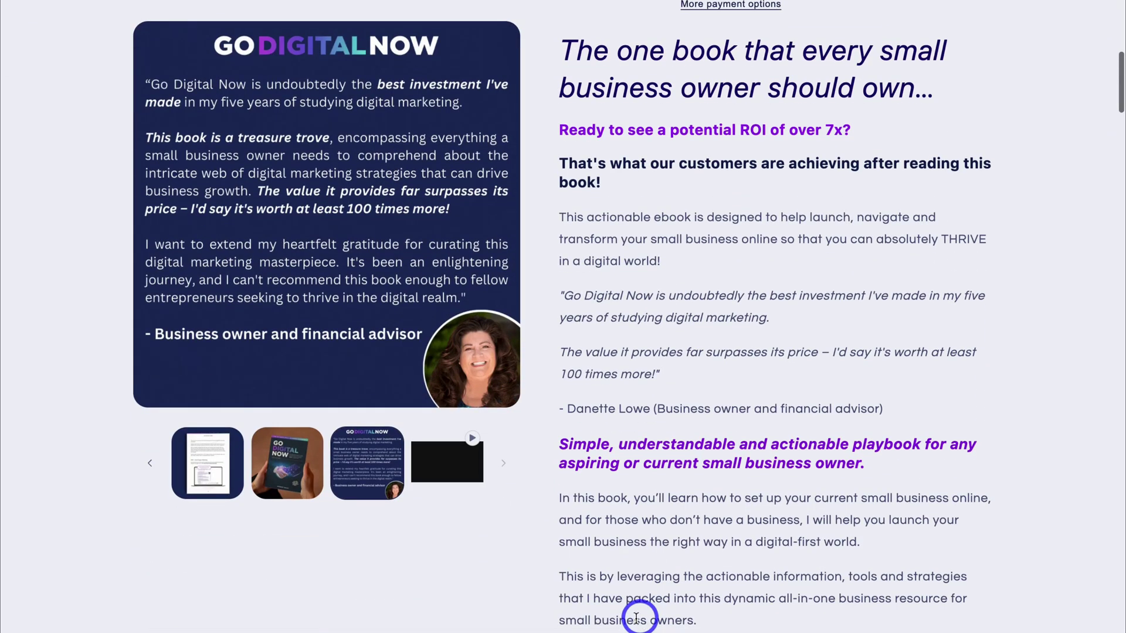
{"action": "left_click_drag", "start_coordinate": [906, 409], "coordinate": [550, 305]}
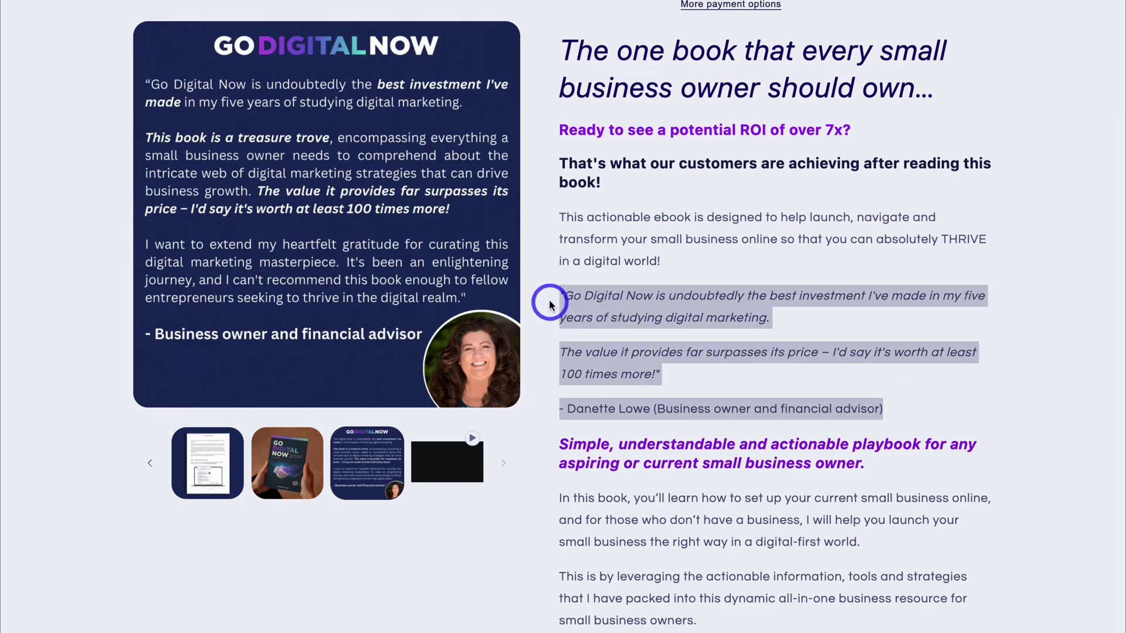
{"action": "left_click", "coordinate": [683, 315]}
{"action": "scroll", "coordinate": [683, 316], "scroll_direction": "down", "scroll_amount": 20}
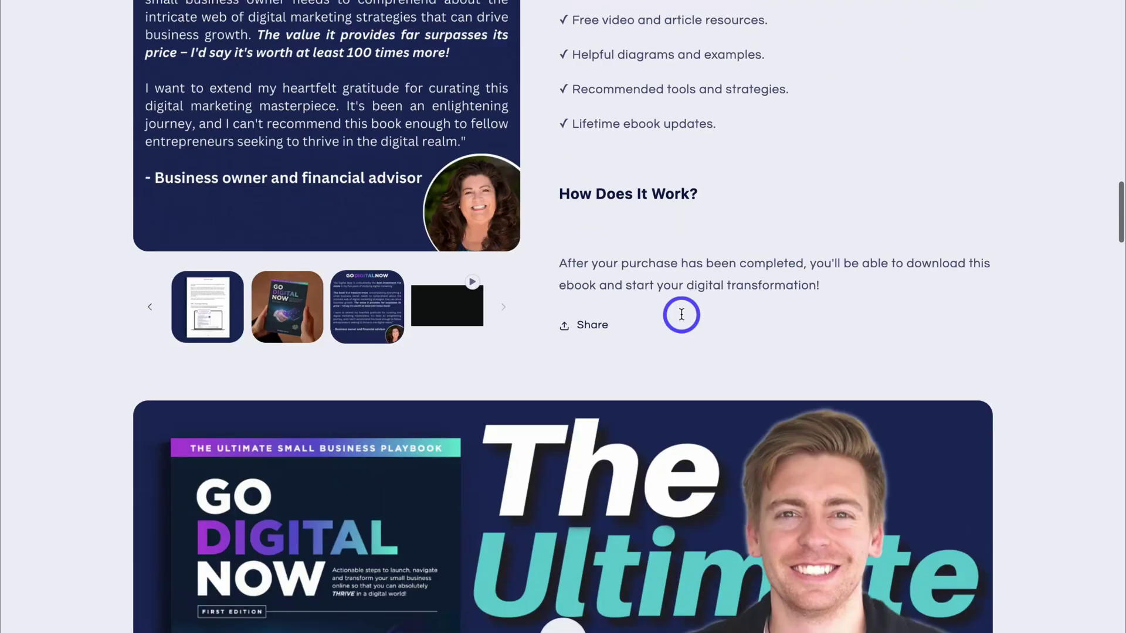
{"action": "scroll", "coordinate": [683, 320], "scroll_direction": "down", "scroll_amount": 20}
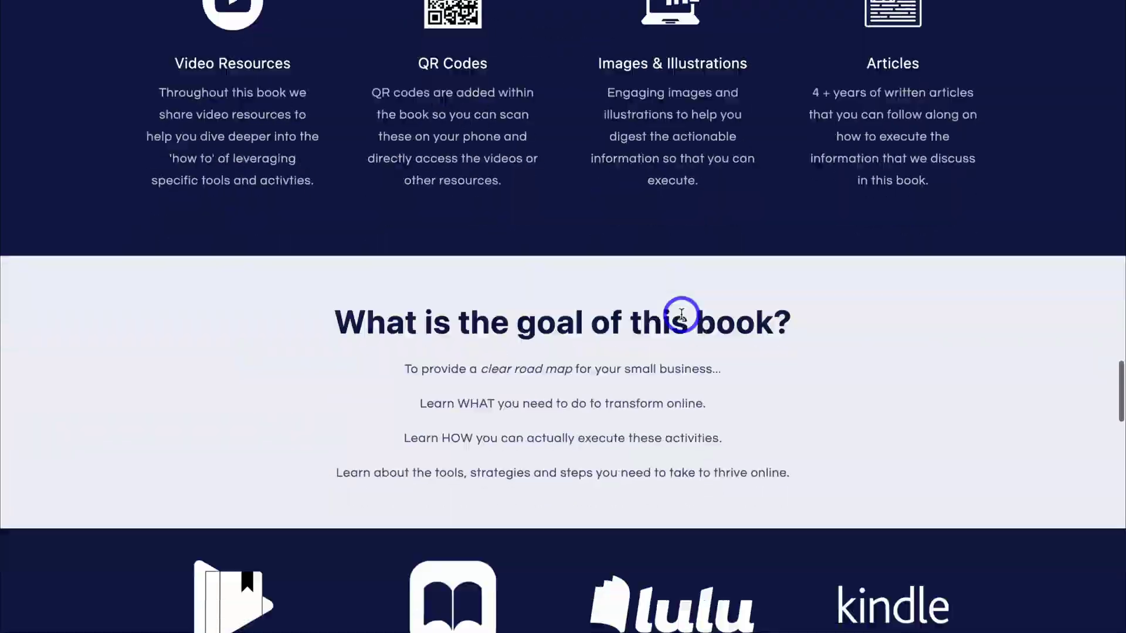
{"action": "scroll", "coordinate": [683, 317], "scroll_direction": "down", "scroll_amount": 20}
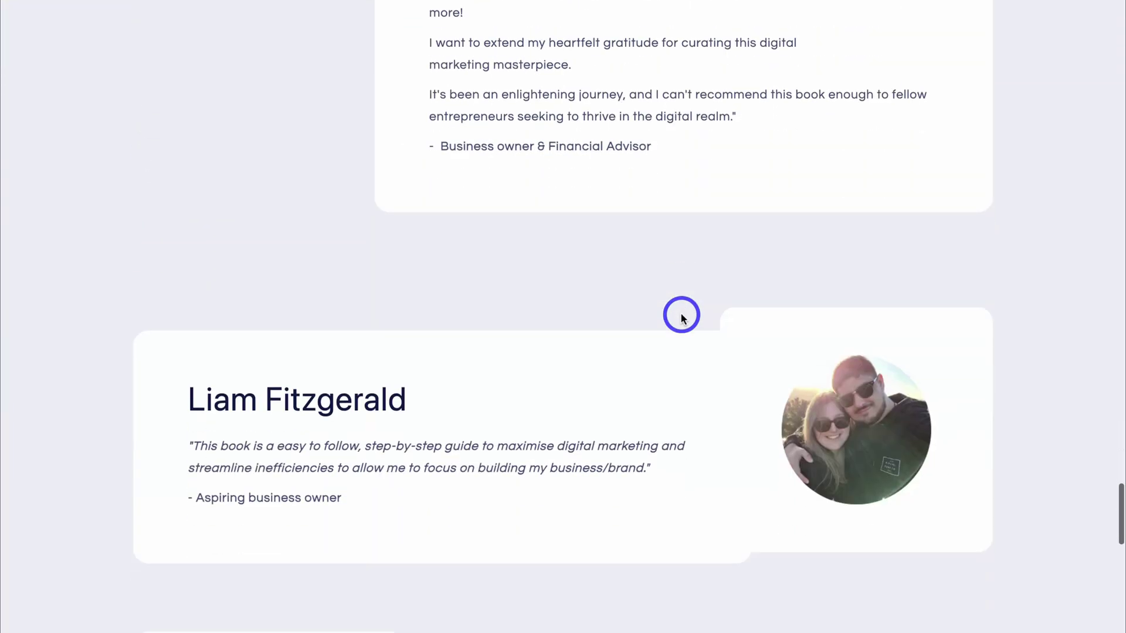
{"action": "scroll", "coordinate": [681, 317], "scroll_direction": "down", "scroll_amount": 9}
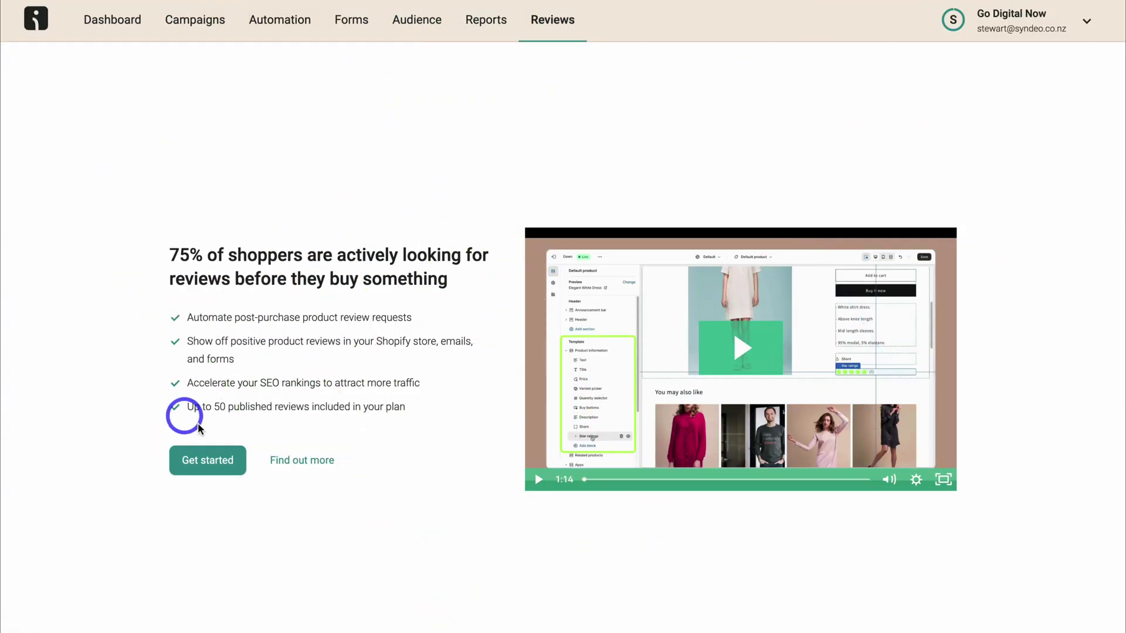
Step: Add the Reviews widget through the theme editor, confirm it, and advance to the Star rating step
{"action": "left_click", "coordinate": [207, 462]}
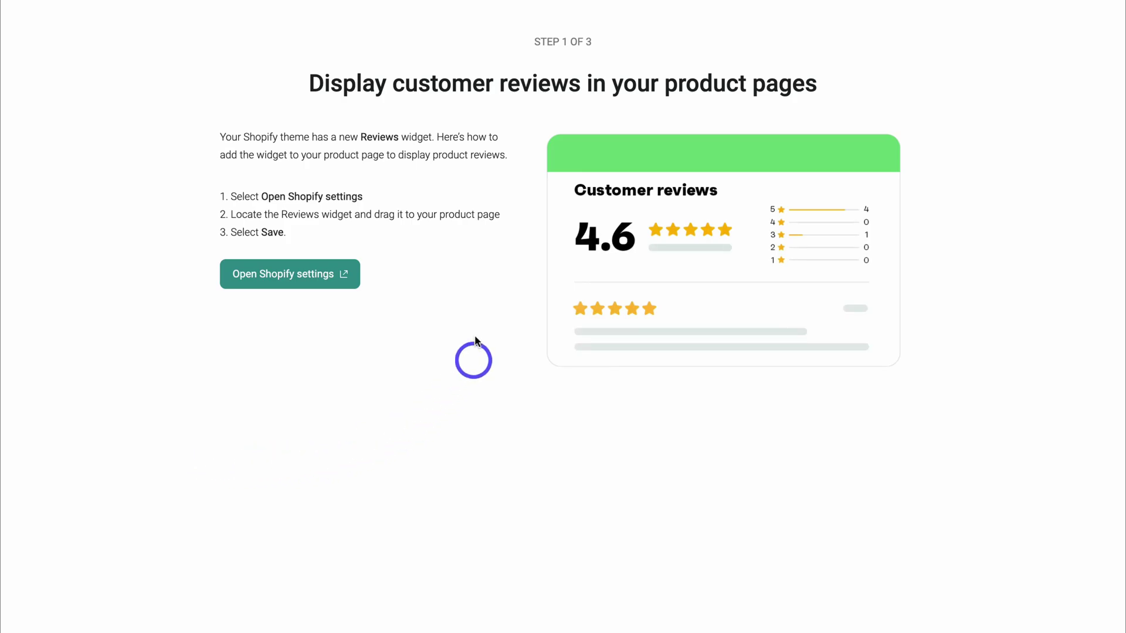
{"action": "left_click", "coordinate": [299, 284]}
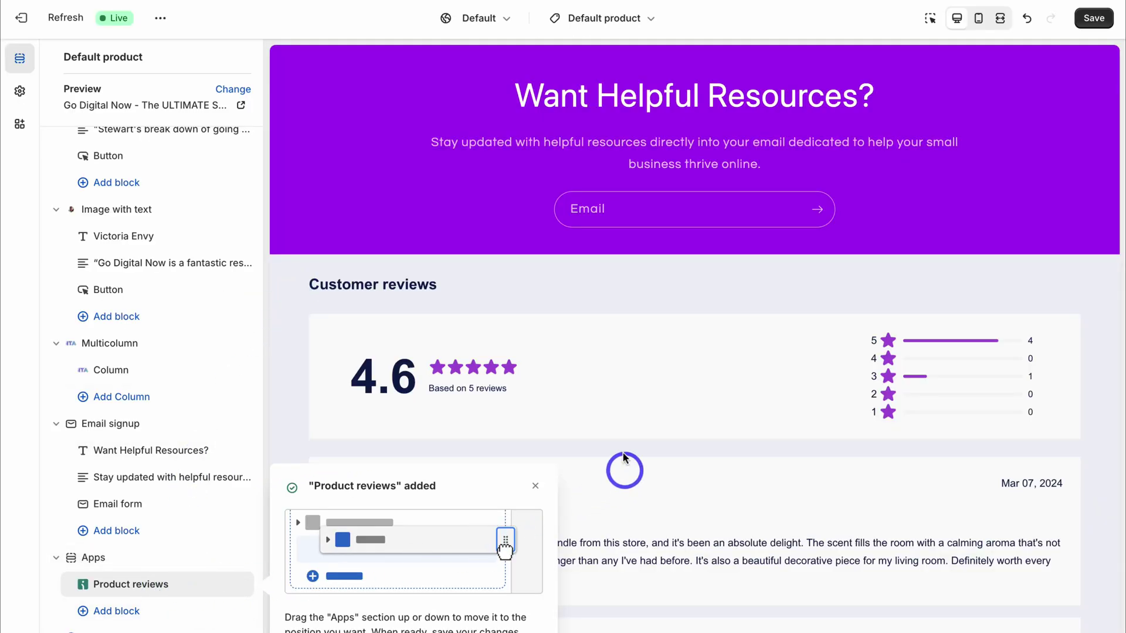
{"action": "scroll", "coordinate": [738, 449], "scroll_direction": "down", "scroll_amount": 7}
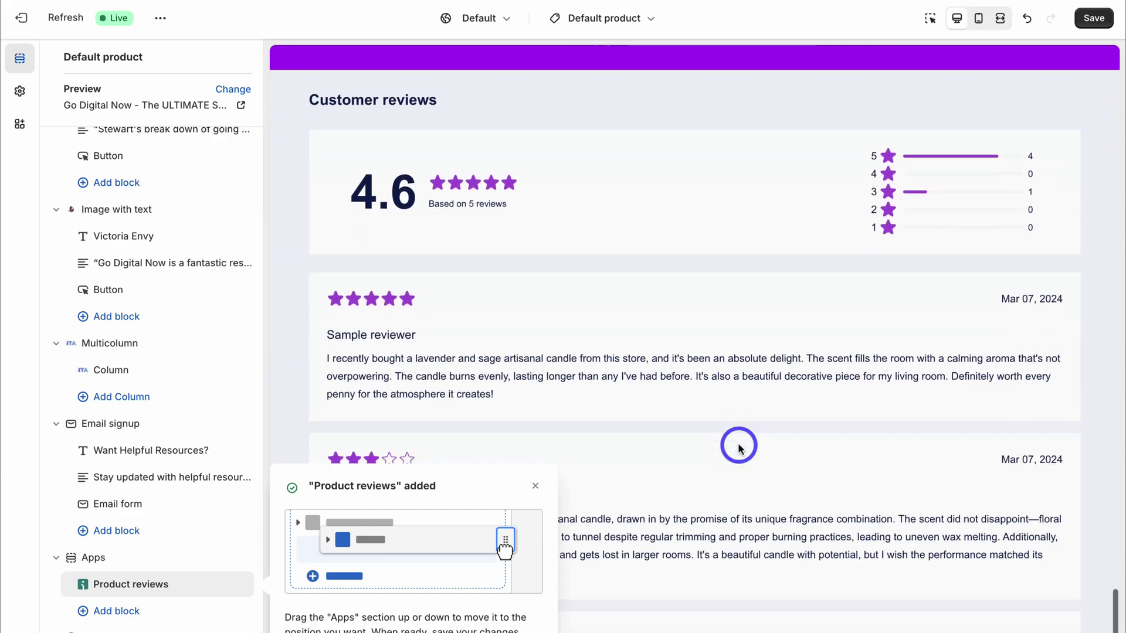
{"action": "scroll", "coordinate": [738, 448], "scroll_direction": "down", "scroll_amount": 9}
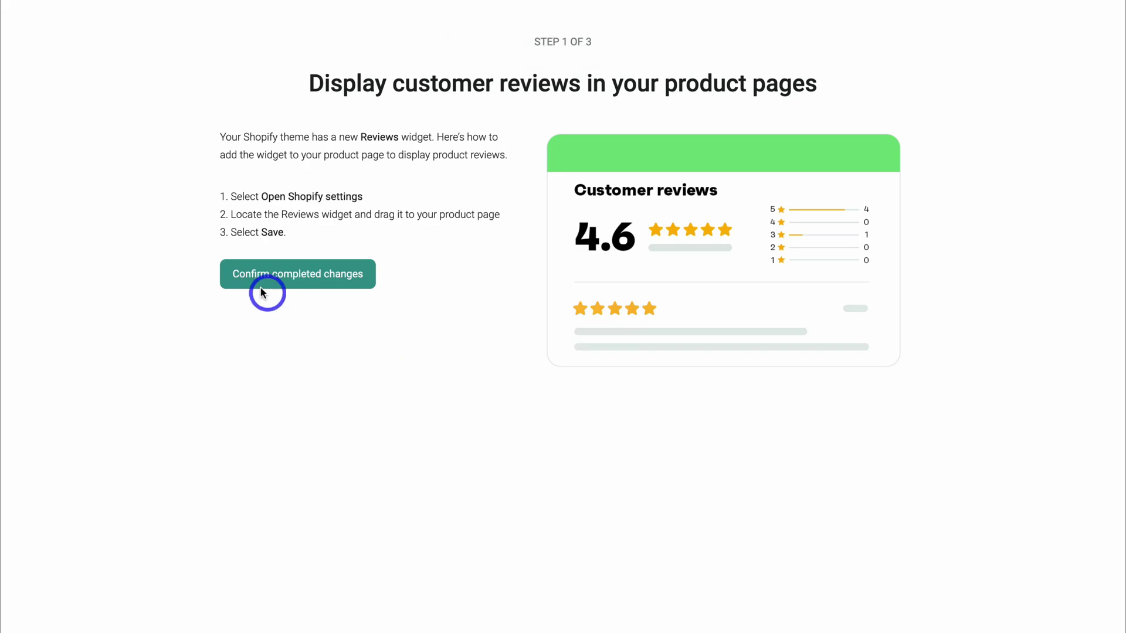
{"action": "left_click", "coordinate": [333, 281]}
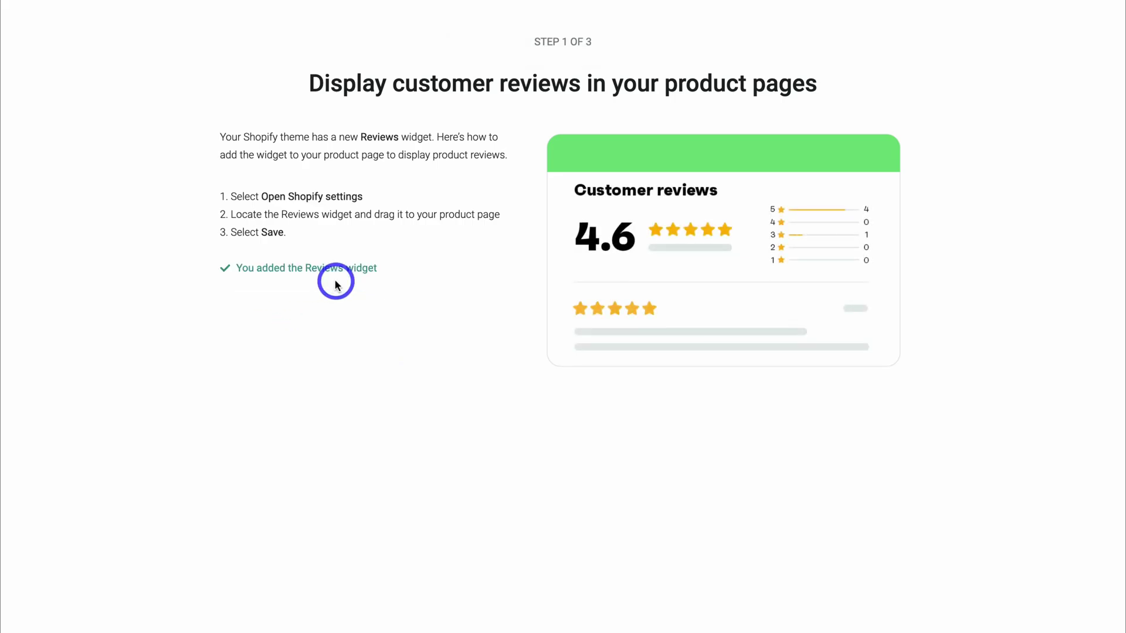
{"action": "scroll", "coordinate": [331, 246], "scroll_direction": "down", "scroll_amount": 2}
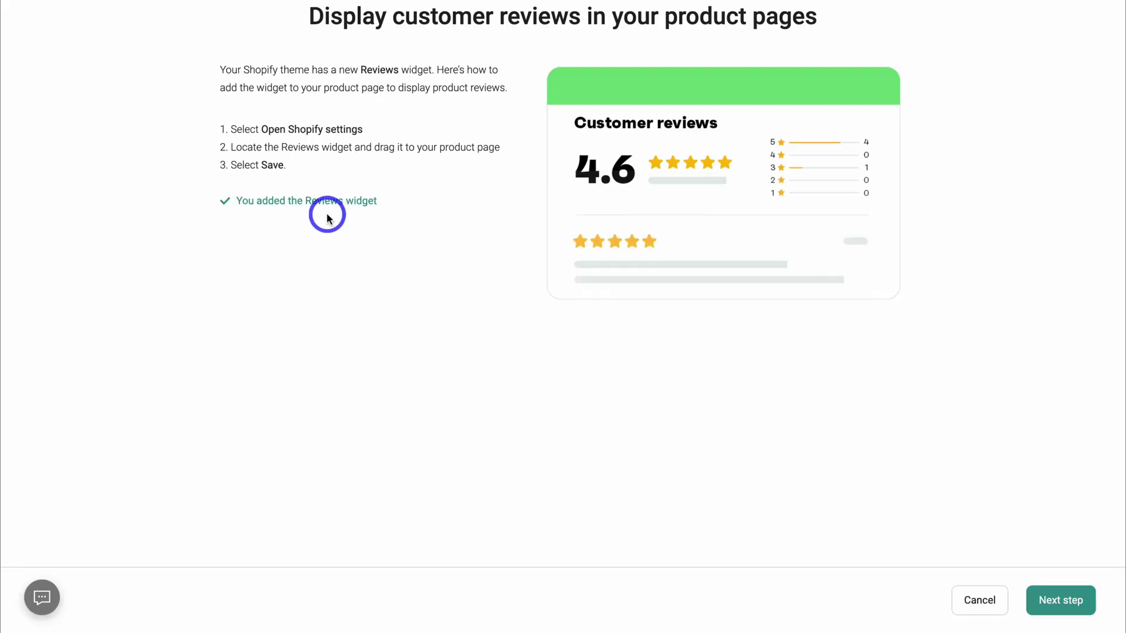
{"action": "left_click", "coordinate": [1047, 591]}
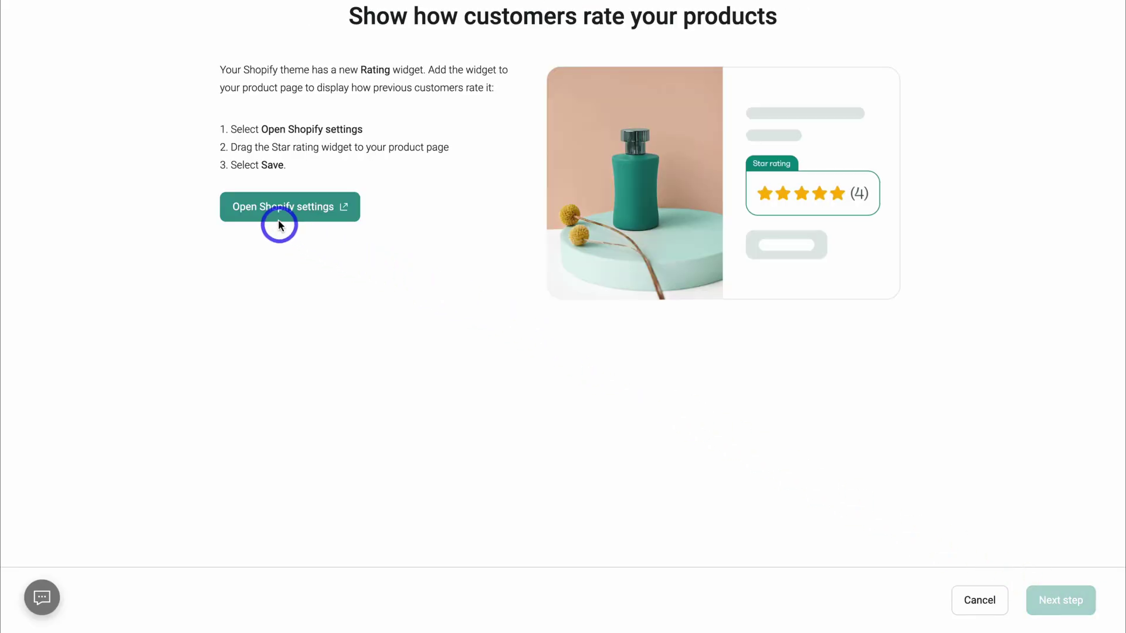
{"action": "left_click", "coordinate": [278, 221]}
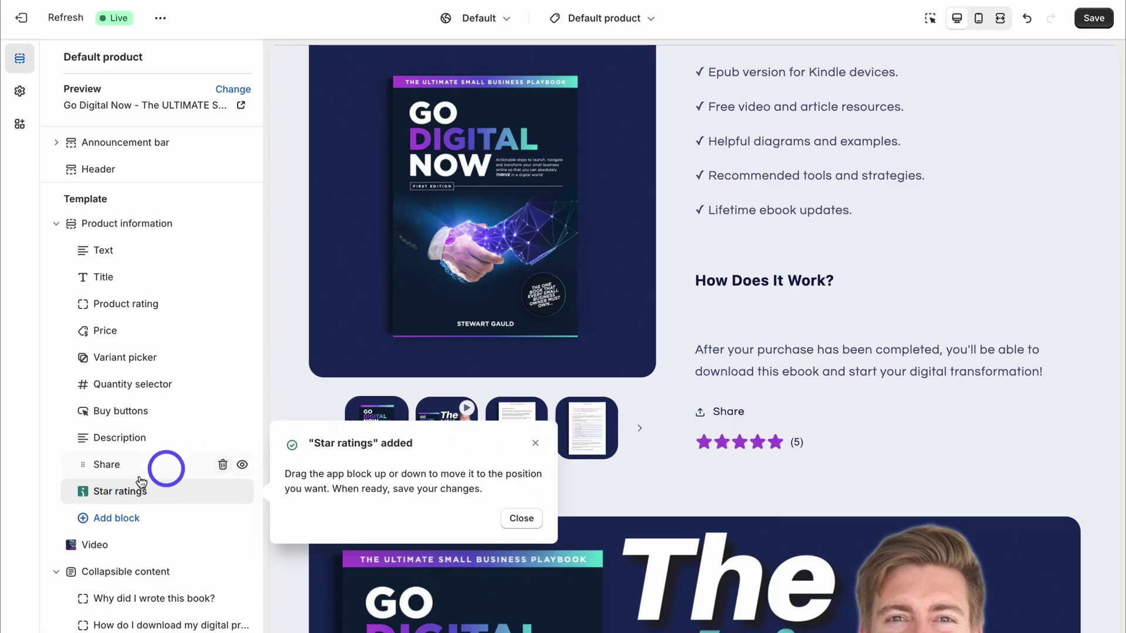
{"action": "left_click", "coordinate": [140, 496]}
{"action": "left_click_drag", "start_coordinate": [141, 495], "coordinate": [126, 367]}
{"action": "scroll", "coordinate": [771, 389], "scroll_direction": "up", "scroll_amount": 10}
{"action": "scroll", "coordinate": [771, 389], "scroll_direction": "up", "scroll_amount": 10}
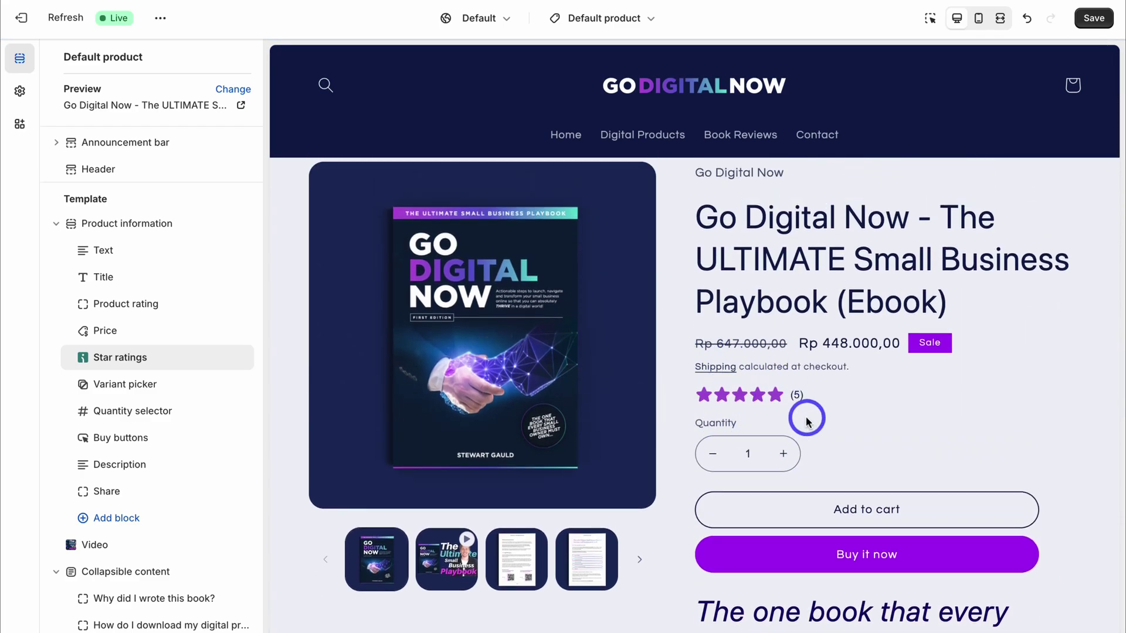
{"action": "left_click", "coordinate": [1093, 18]}
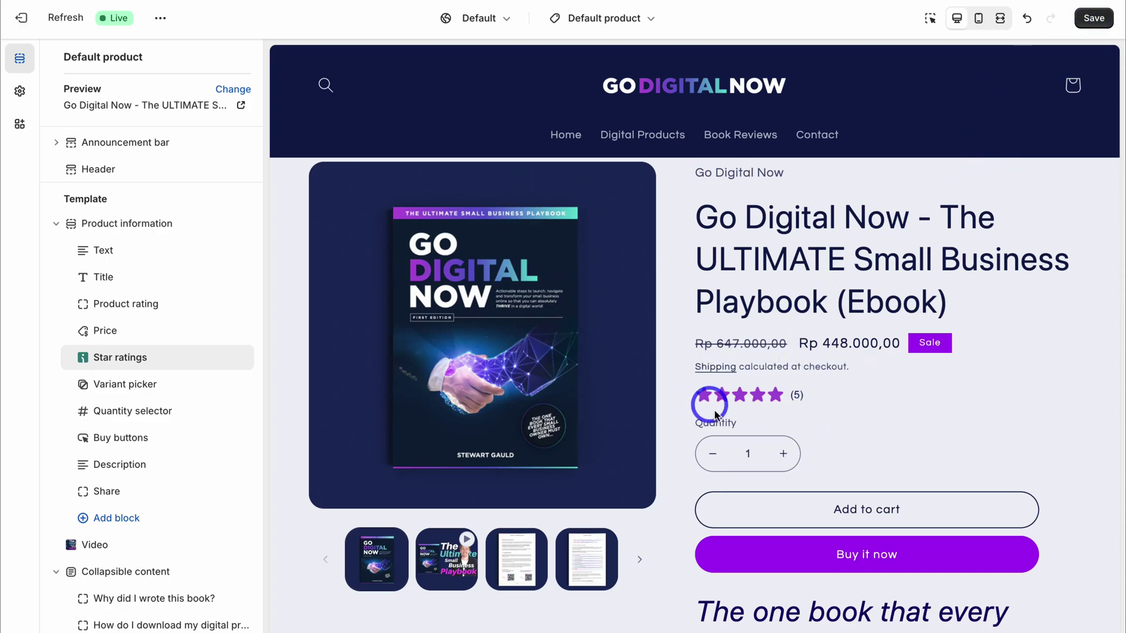
{"action": "scroll", "coordinate": [827, 403], "scroll_direction": "down", "scroll_amount": 15}
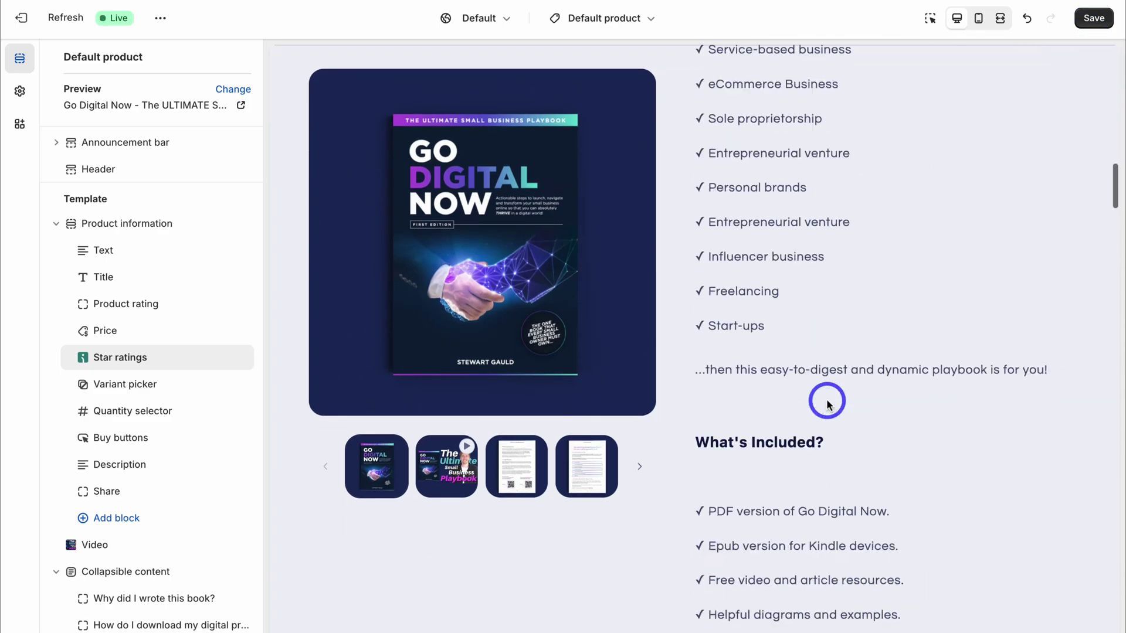
{"action": "scroll", "coordinate": [827, 403], "scroll_direction": "down", "scroll_amount": 20}
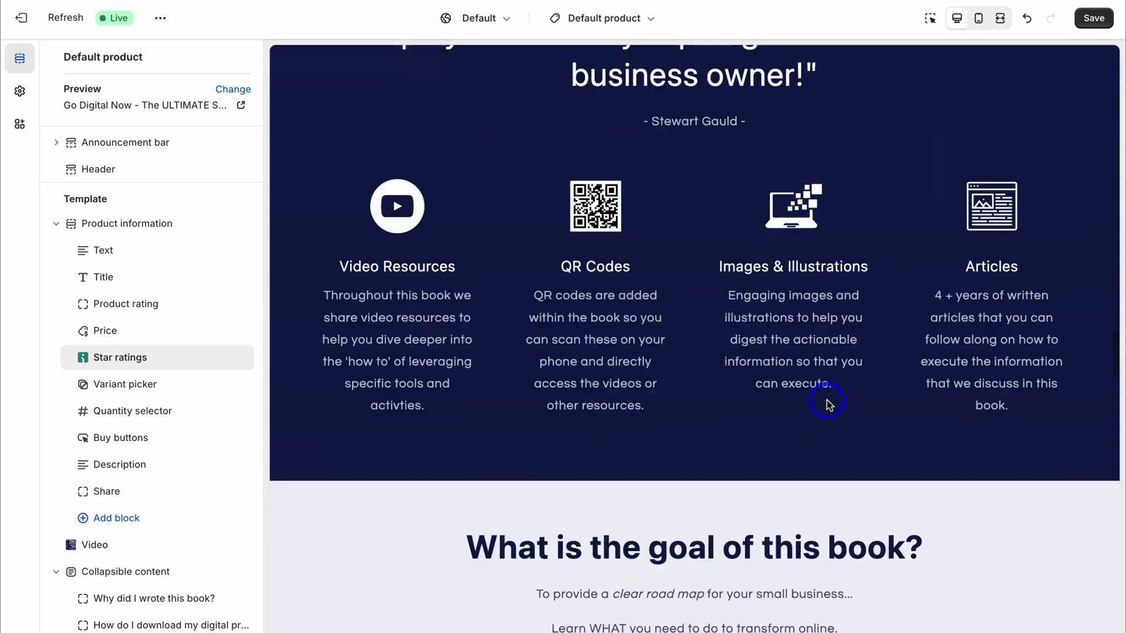
{"action": "scroll", "coordinate": [826, 404], "scroll_direction": "down", "scroll_amount": 20}
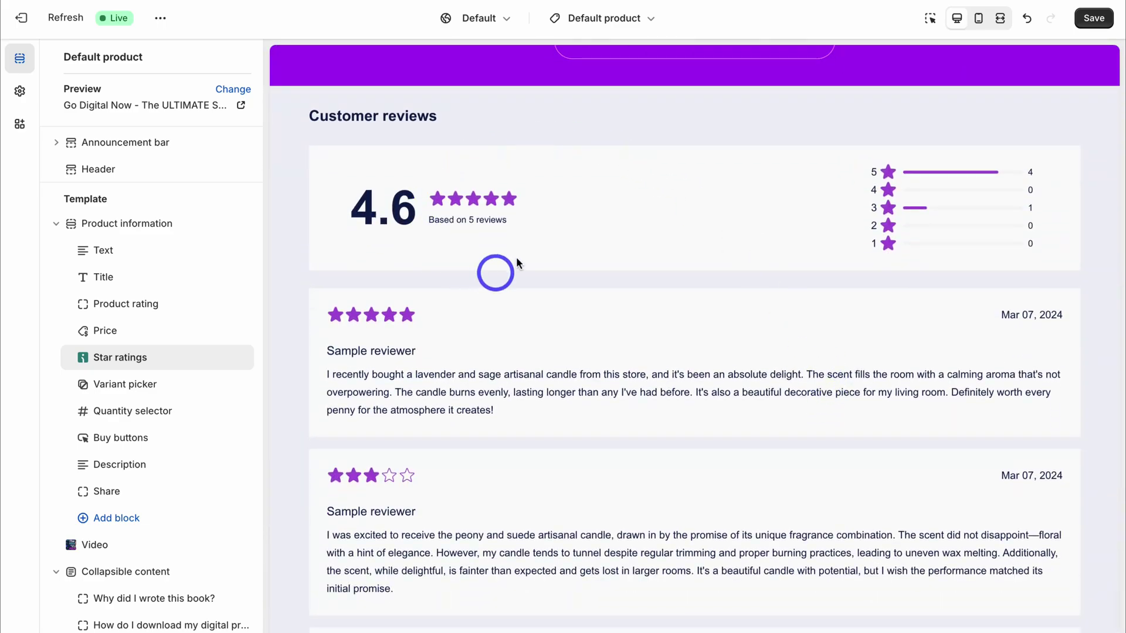
{"action": "scroll", "coordinate": [610, 246], "scroll_direction": "down", "scroll_amount": 10}
{"action": "scroll", "coordinate": [612, 249], "scroll_direction": "down", "scroll_amount": 1}
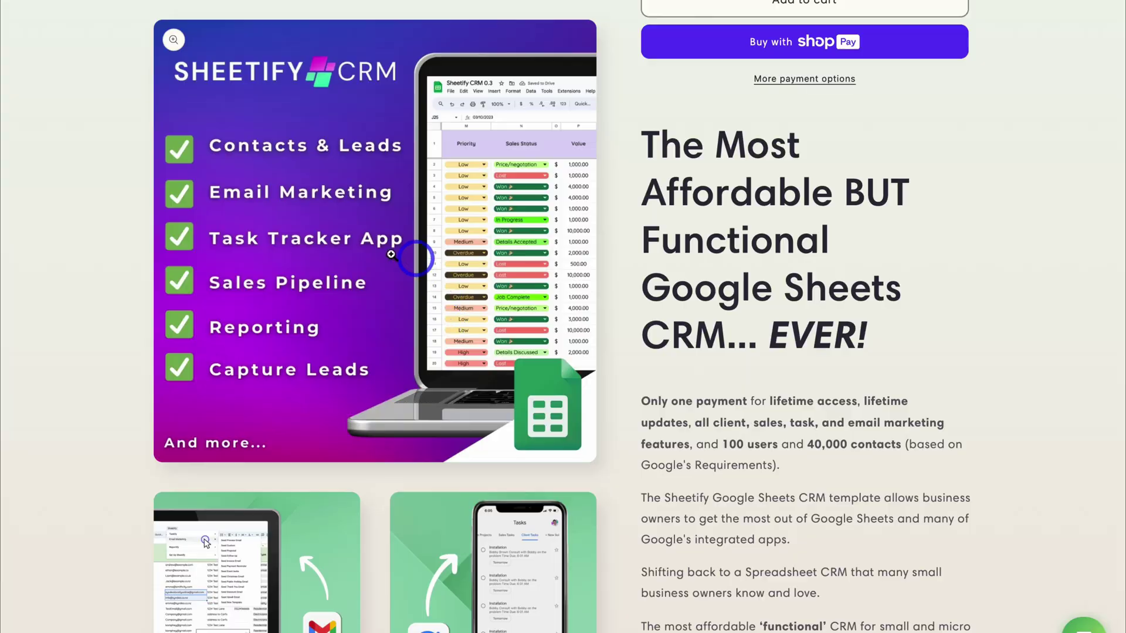
Step: Scroll the Sheetify CRM product page down to the Feature Packed Google Sheets CRM section
{"action": "scroll", "coordinate": [448, 321], "scroll_direction": "down", "scroll_amount": 8}
{"action": "scroll", "coordinate": [448, 320], "scroll_direction": "down", "scroll_amount": 20}
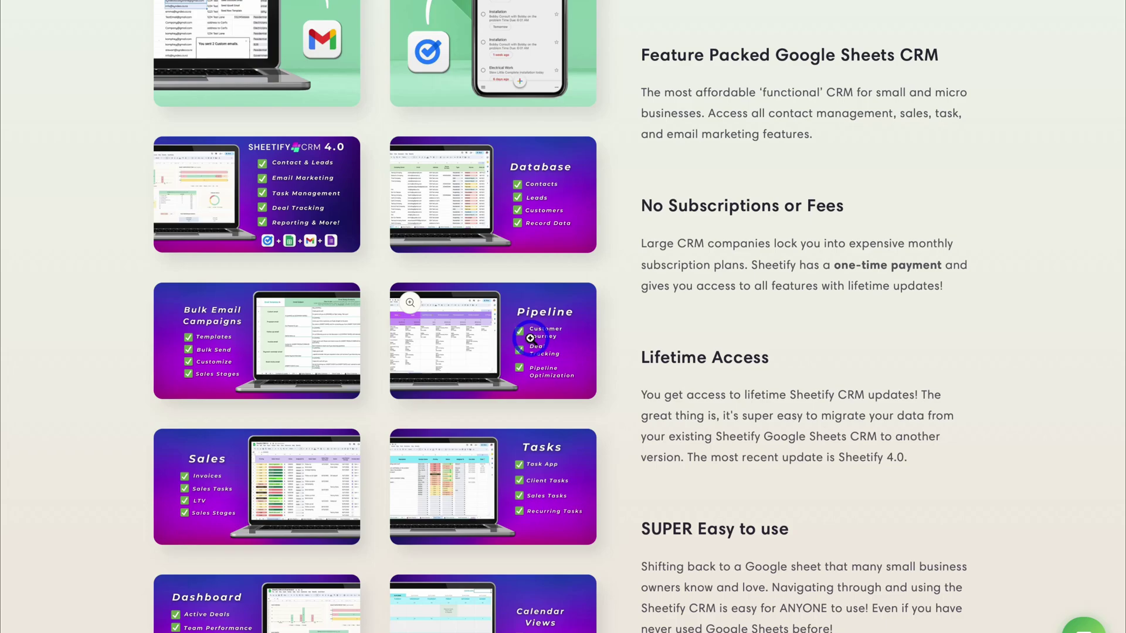
Step: Browse the Sheetify product and home pages, then go to the Tutorials page
{"action": "scroll", "coordinate": [530, 339], "scroll_direction": "down", "scroll_amount": 5}
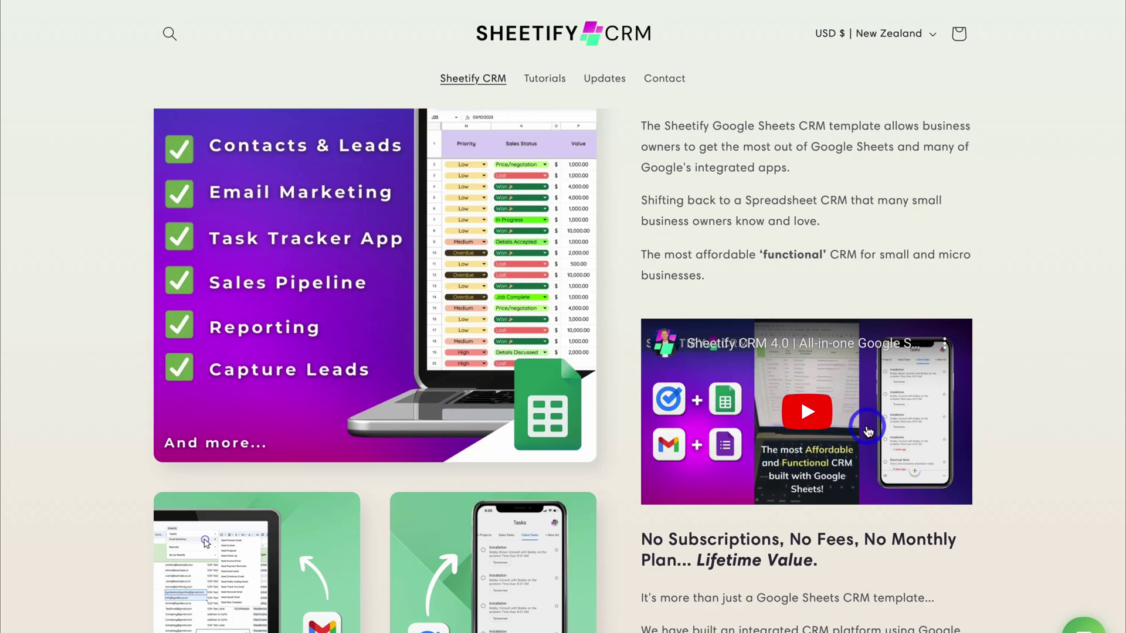
{"action": "scroll", "coordinate": [867, 430], "scroll_direction": "down", "scroll_amount": 20}
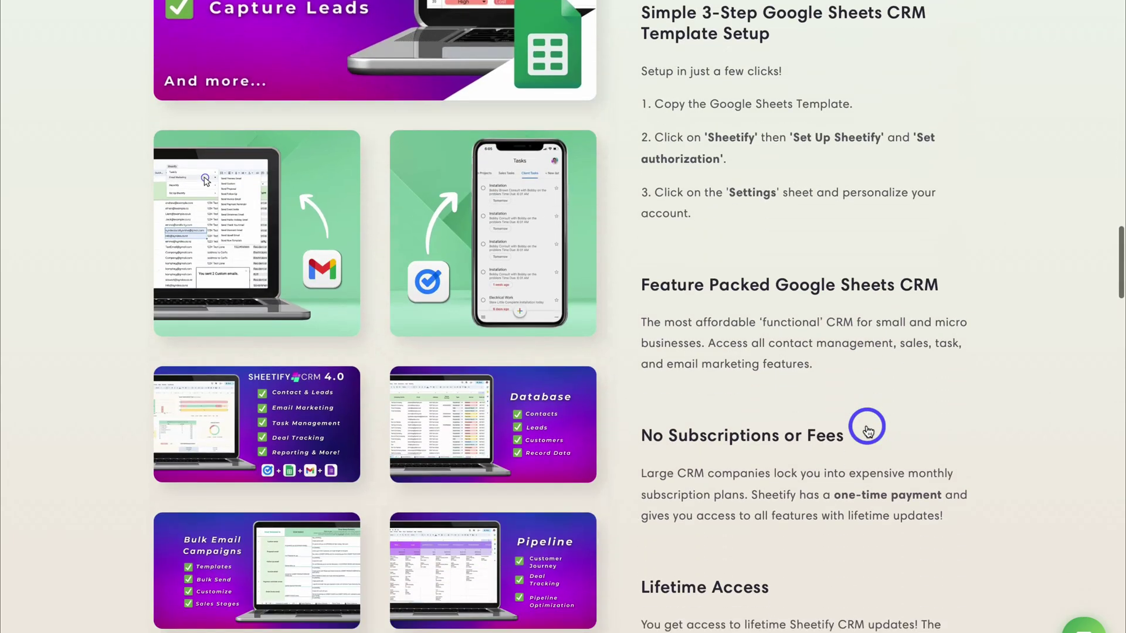
{"action": "scroll", "coordinate": [867, 431], "scroll_direction": "down", "scroll_amount": 7}
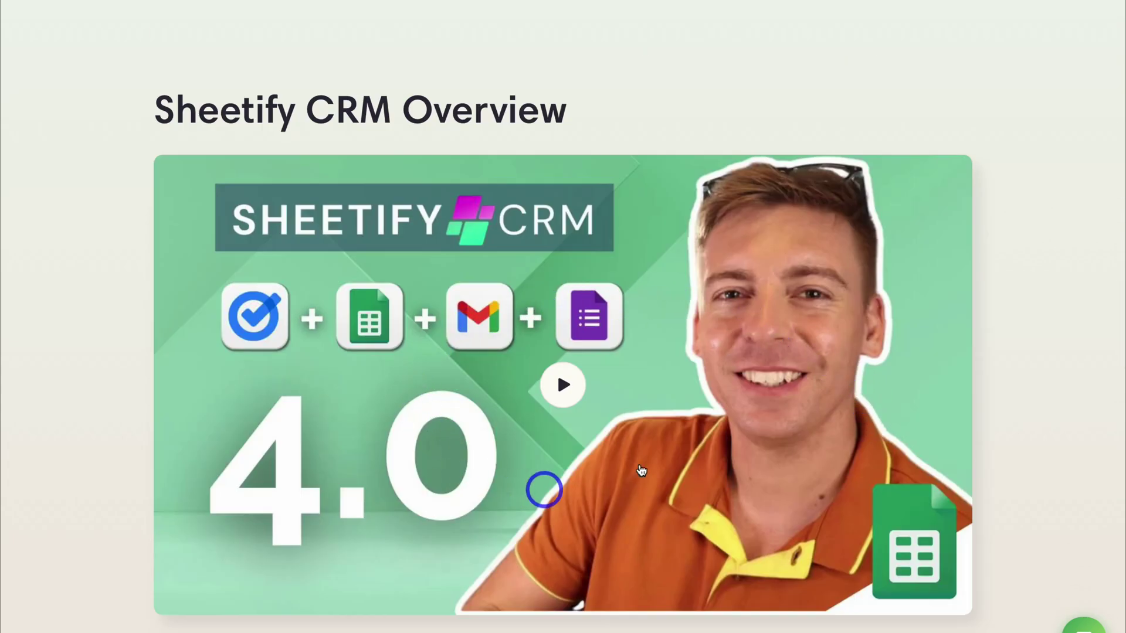
{"action": "scroll", "coordinate": [693, 432], "scroll_direction": "down", "scroll_amount": 14}
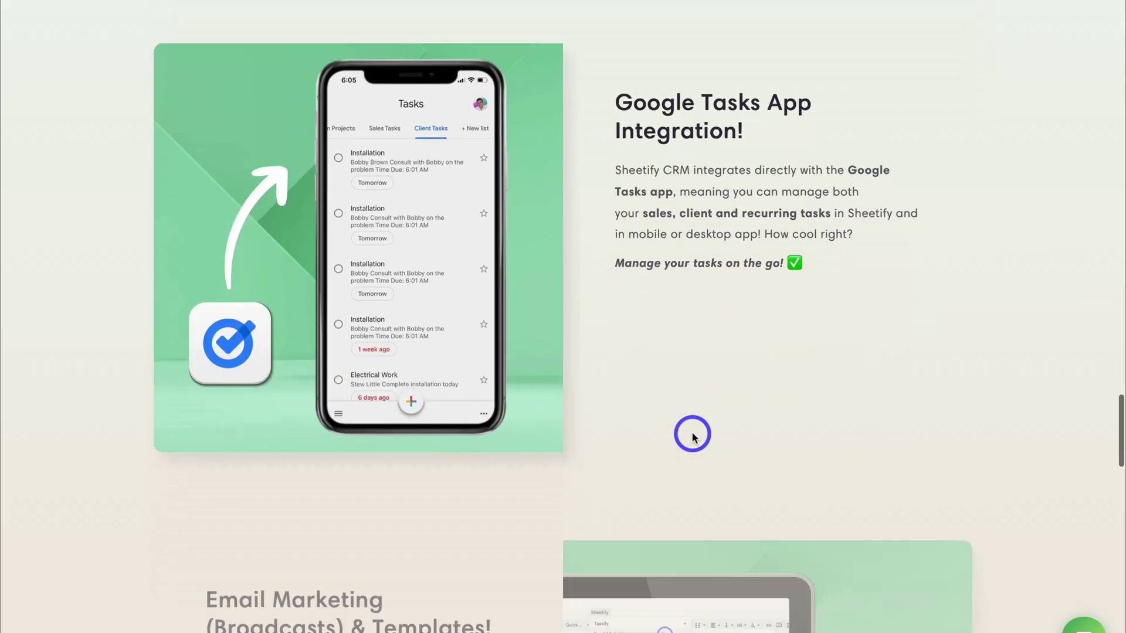
{"action": "scroll", "coordinate": [693, 437], "scroll_direction": "down", "scroll_amount": 15}
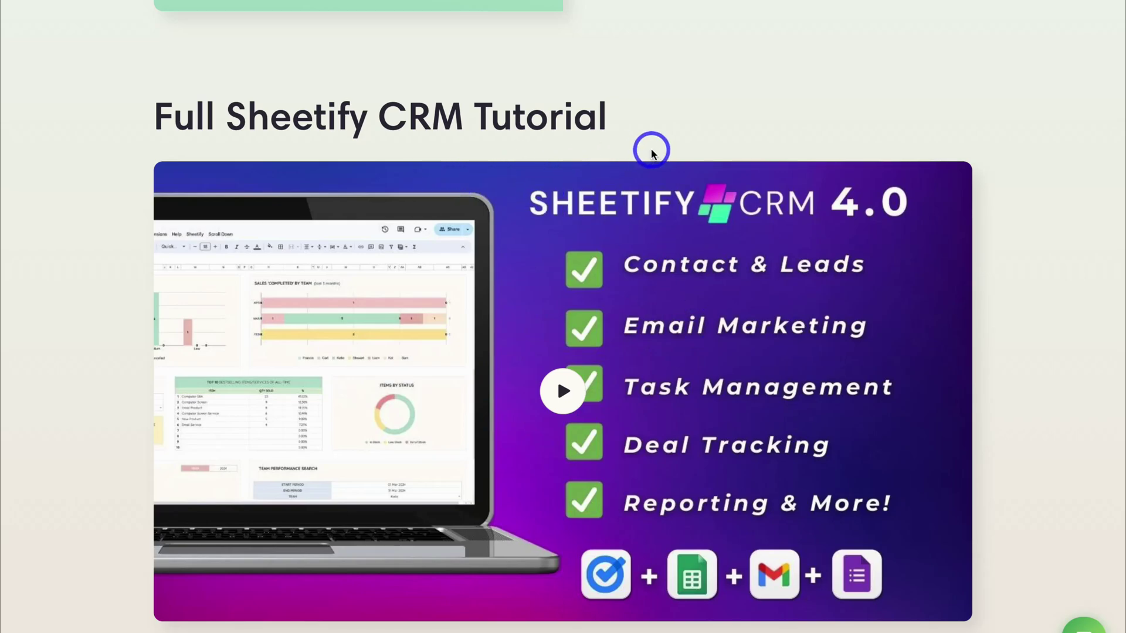
{"action": "scroll", "coordinate": [652, 149], "scroll_direction": "up", "scroll_amount": 15}
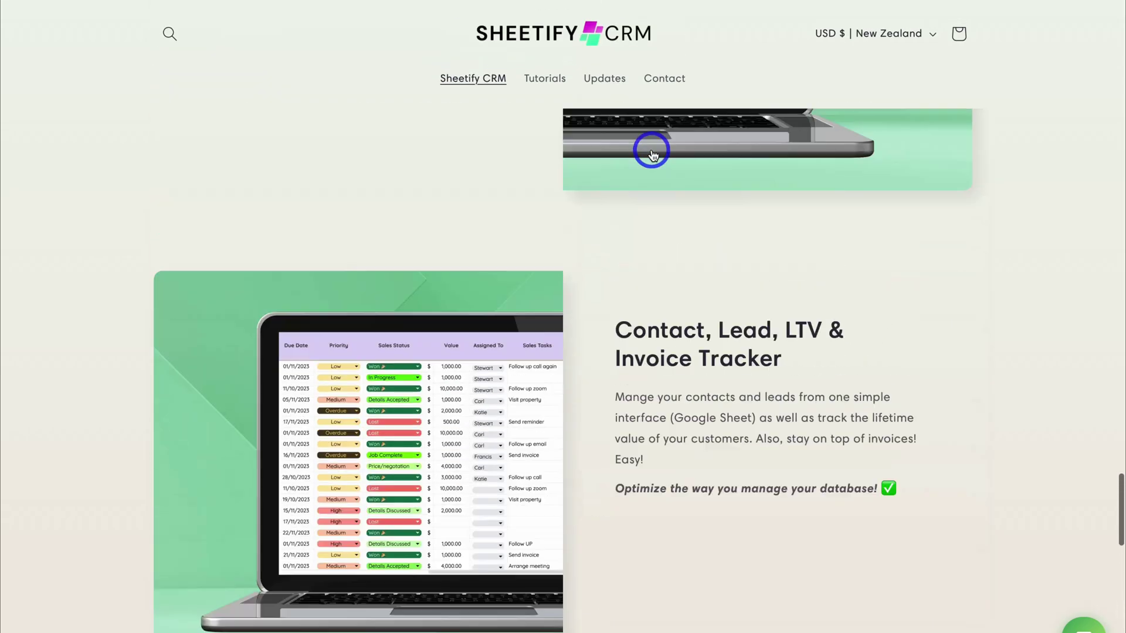
{"action": "scroll", "coordinate": [652, 153], "scroll_direction": "up", "scroll_amount": 20}
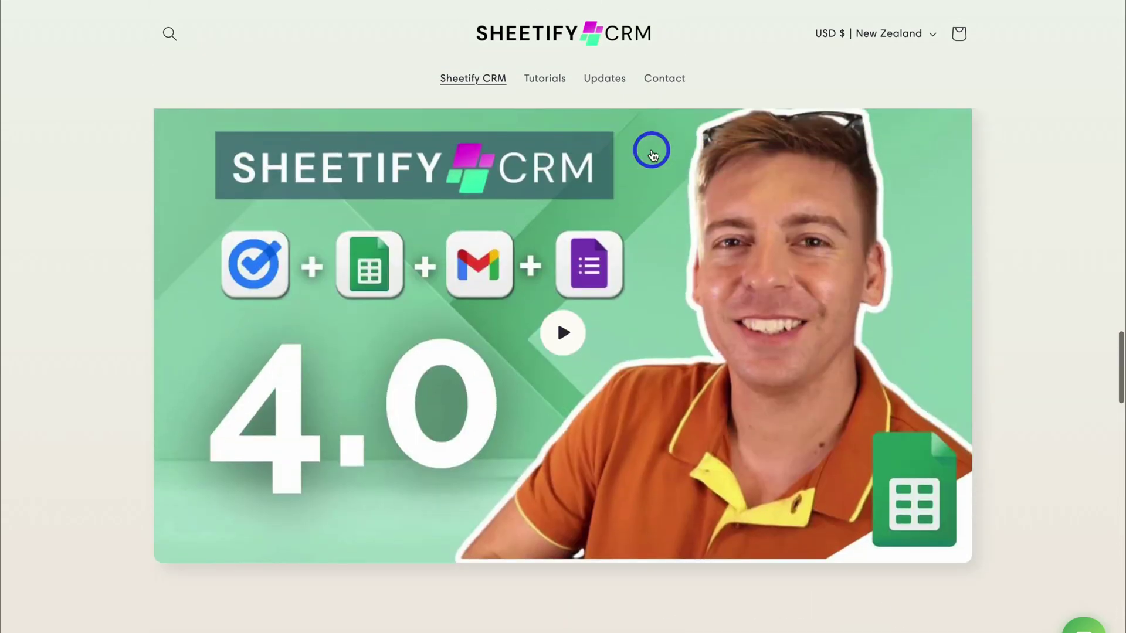
{"action": "scroll", "coordinate": [652, 154], "scroll_direction": "up", "scroll_amount": 5}
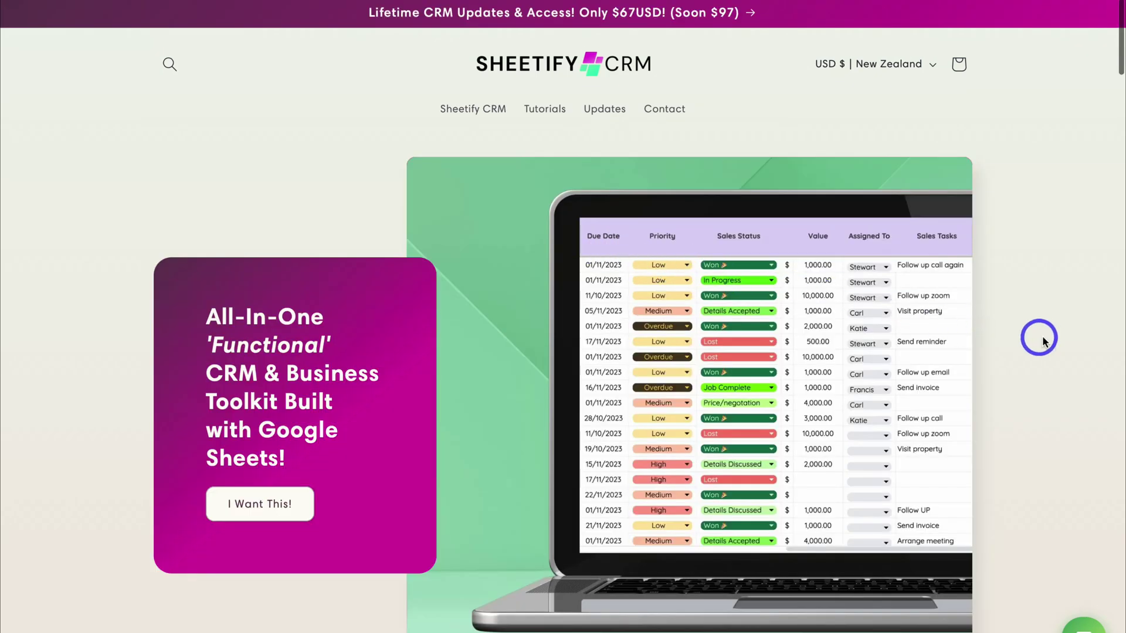
{"action": "scroll", "coordinate": [1042, 335], "scroll_direction": "down", "scroll_amount": 8}
{"action": "scroll", "coordinate": [1042, 337], "scroll_direction": "down", "scroll_amount": 8}
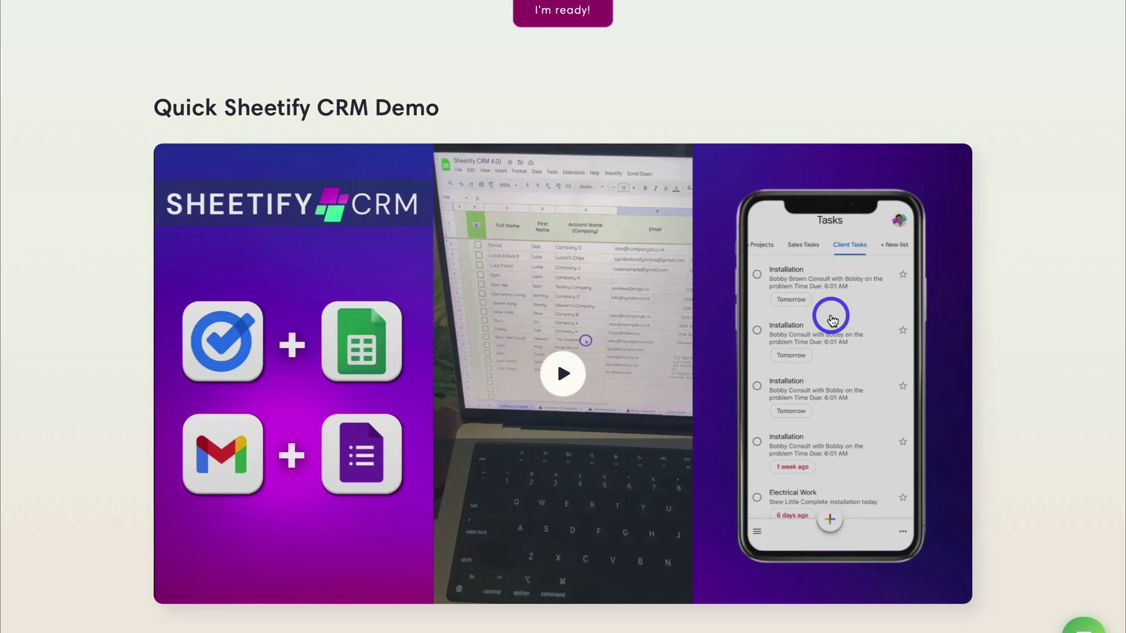
{"action": "scroll", "coordinate": [831, 320], "scroll_direction": "up", "scroll_amount": 15}
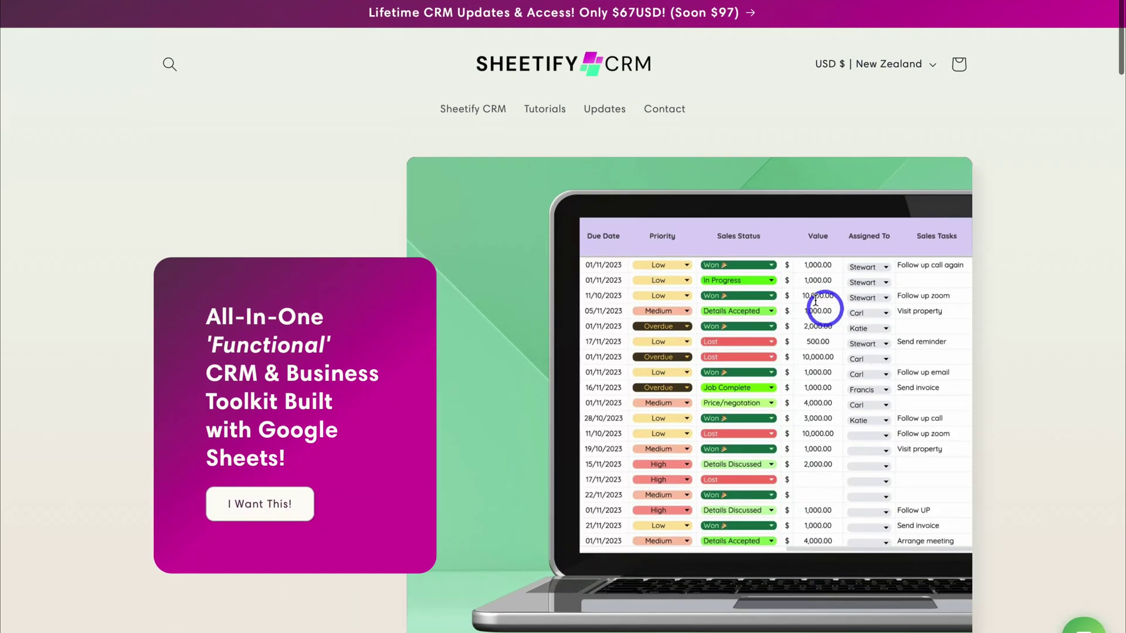
{"action": "left_click", "coordinate": [545, 117]}
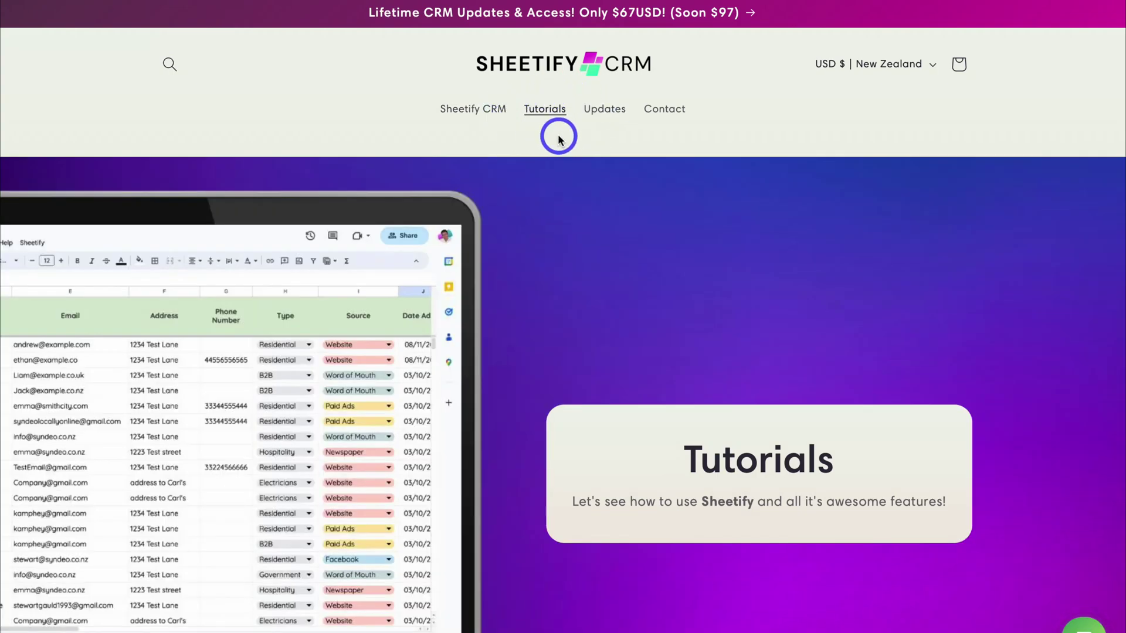
{"action": "scroll", "coordinate": [558, 138], "scroll_direction": "down", "scroll_amount": 12}
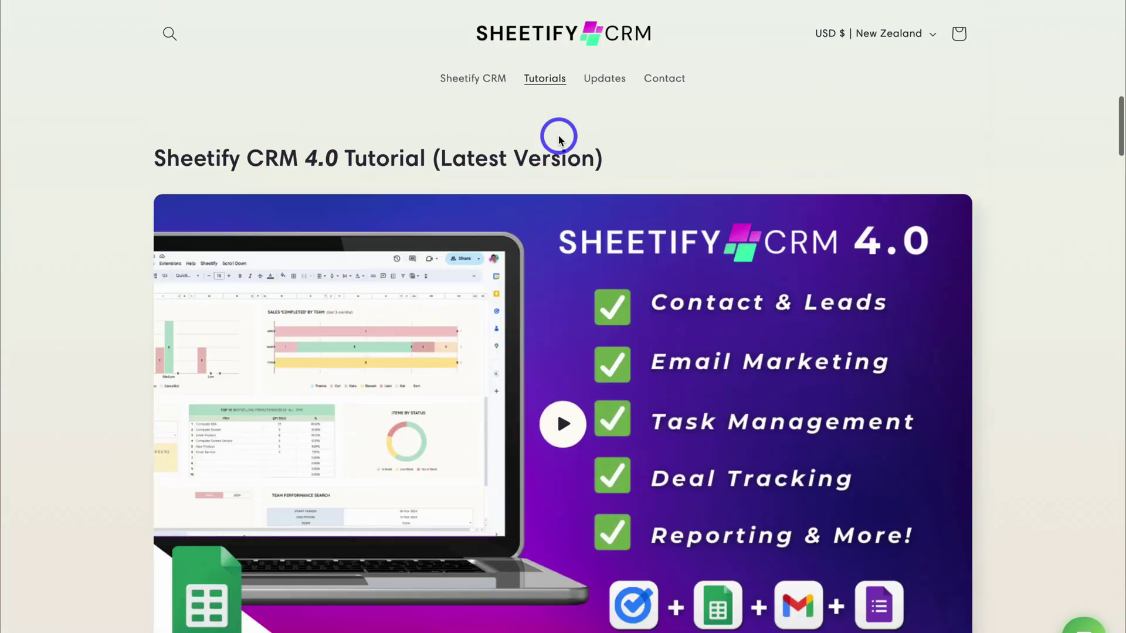
{"action": "scroll", "coordinate": [558, 139], "scroll_direction": "down", "scroll_amount": 12}
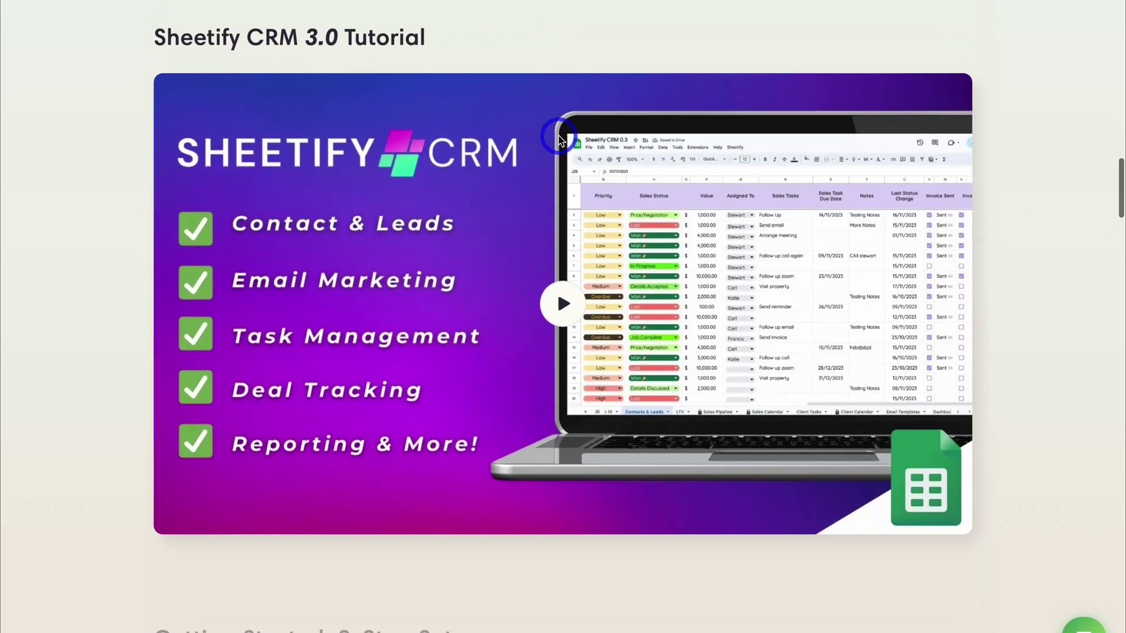
{"action": "scroll", "coordinate": [558, 139], "scroll_direction": "down", "scroll_amount": 15}
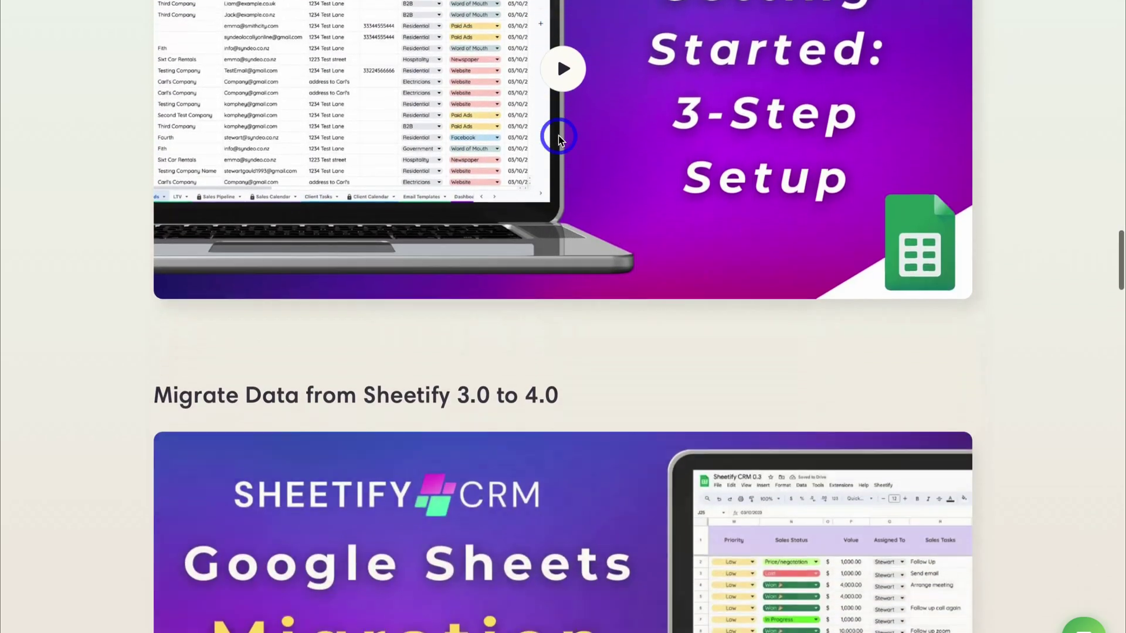
{"action": "scroll", "coordinate": [558, 138], "scroll_direction": "down", "scroll_amount": 8}
{"action": "scroll", "coordinate": [558, 138], "scroll_direction": "up", "scroll_amount": 2}
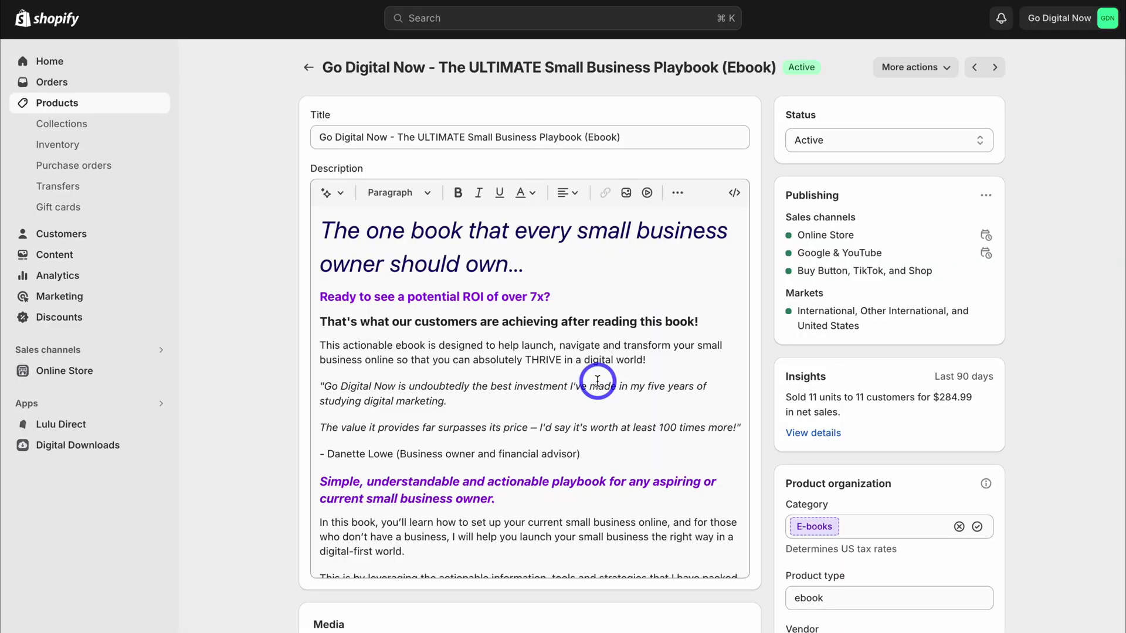
{"action": "scroll", "coordinate": [598, 381], "scroll_direction": "down", "scroll_amount": 15}
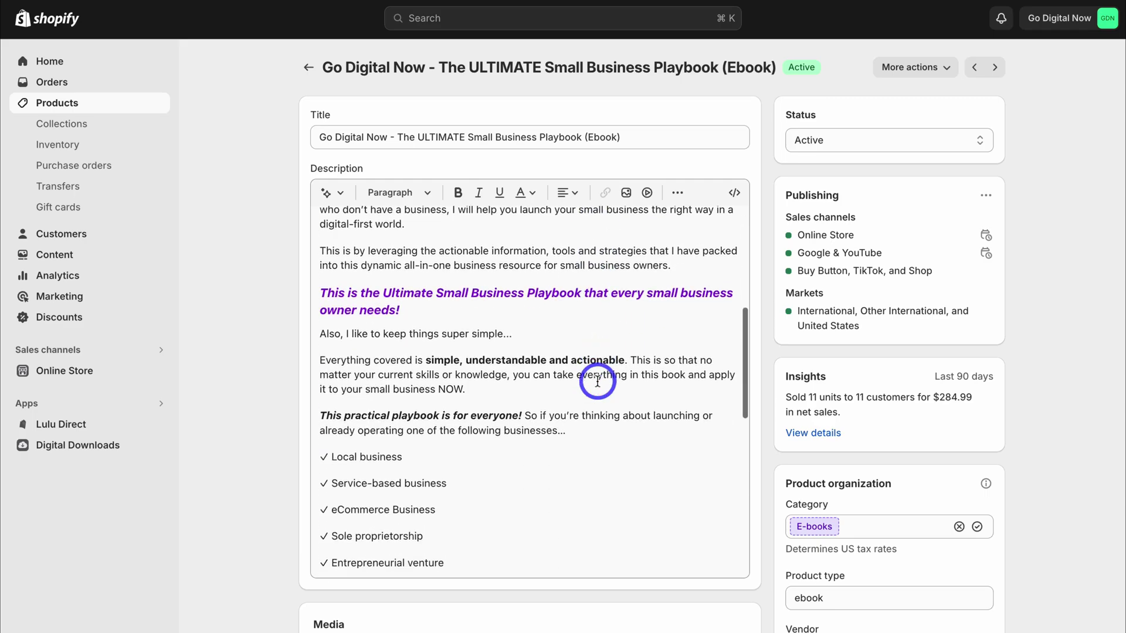
{"action": "scroll", "coordinate": [598, 381], "scroll_direction": "up", "scroll_amount": 15}
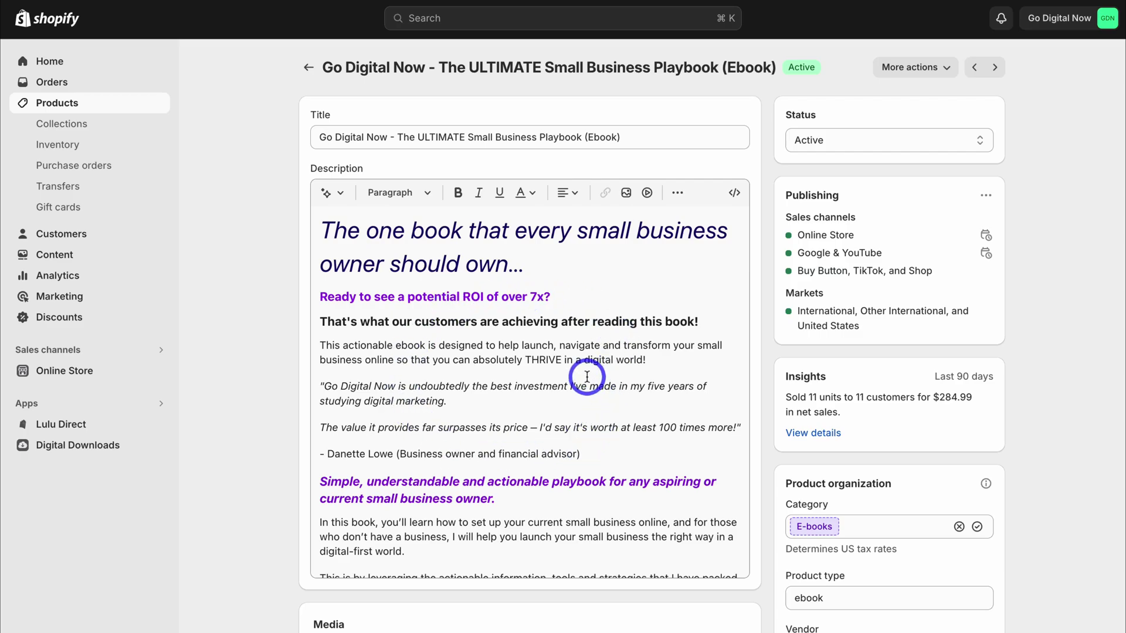
{"action": "left_click_drag", "start_coordinate": [531, 265], "coordinate": [387, 265]}
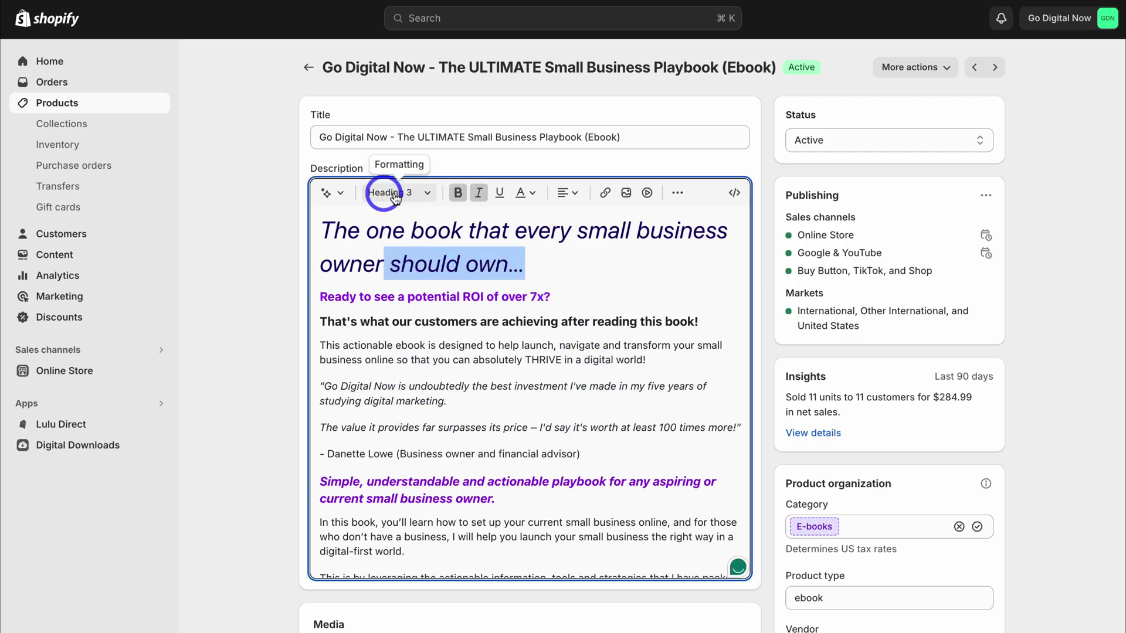
{"action": "scroll", "coordinate": [520, 274], "scroll_direction": "down", "scroll_amount": 2}
{"action": "left_click_drag", "start_coordinate": [703, 252], "coordinate": [413, 241]}
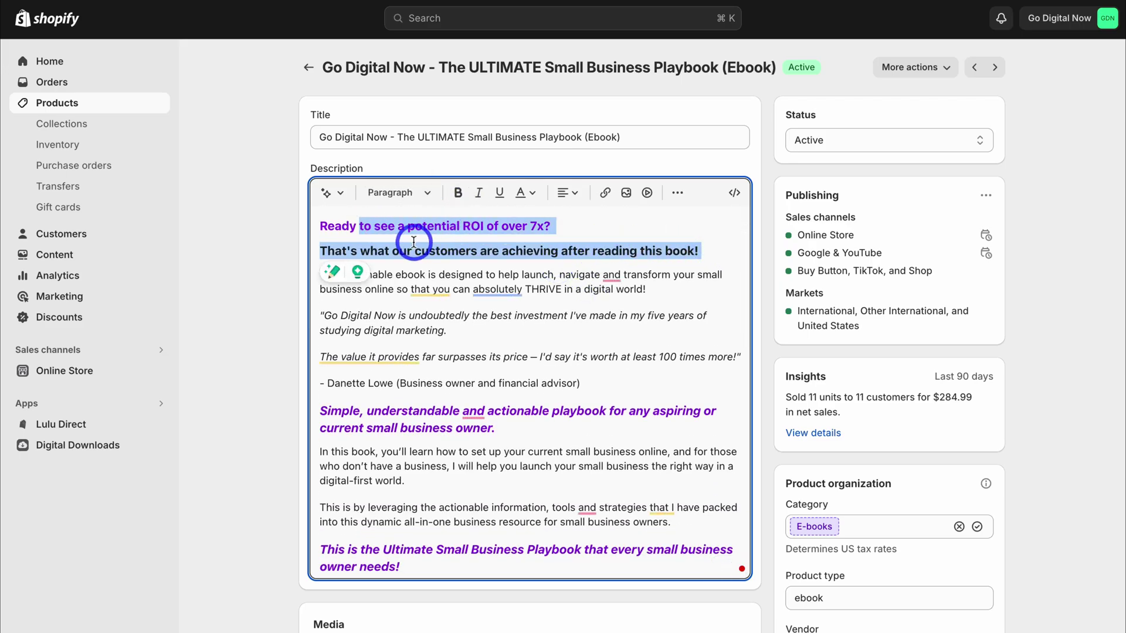
{"action": "left_click", "coordinate": [733, 250]}
{"action": "left_click_drag", "start_coordinate": [609, 384], "coordinate": [322, 276]}
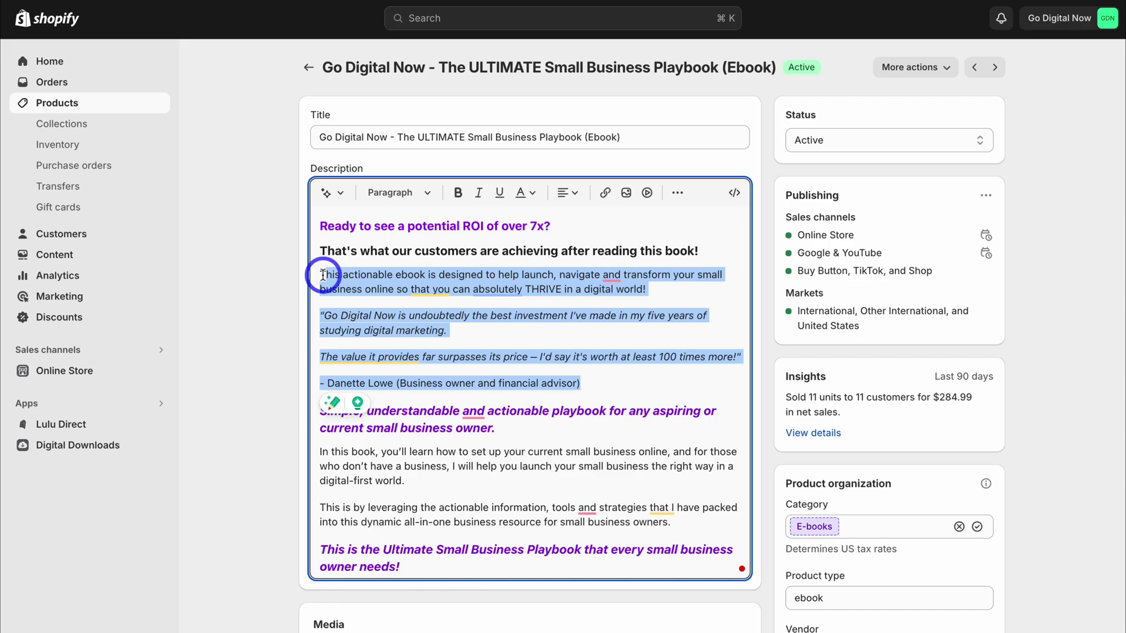
{"action": "left_click", "coordinate": [635, 334]}
{"action": "scroll", "coordinate": [609, 317], "scroll_direction": "down", "scroll_amount": 5}
{"action": "left_click_drag", "start_coordinate": [524, 264], "coordinate": [414, 239]}
{"action": "triple_click", "coordinate": [451, 392]}
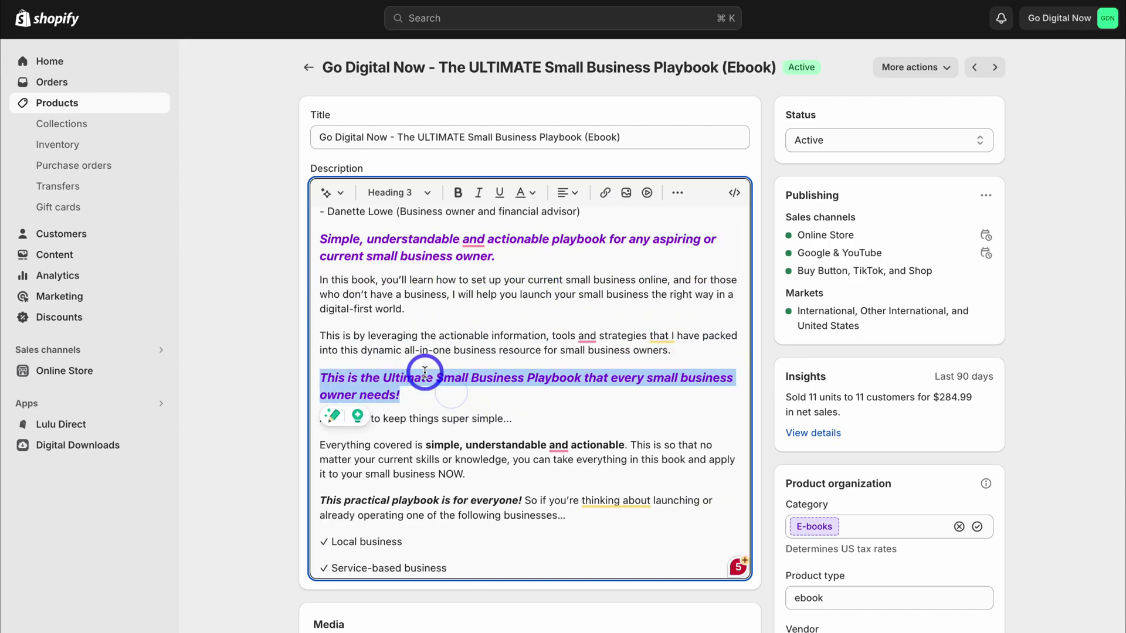
{"action": "scroll", "coordinate": [422, 367], "scroll_direction": "down", "scroll_amount": 7}
{"action": "left_click_drag", "start_coordinate": [481, 418], "coordinate": [297, 311]}
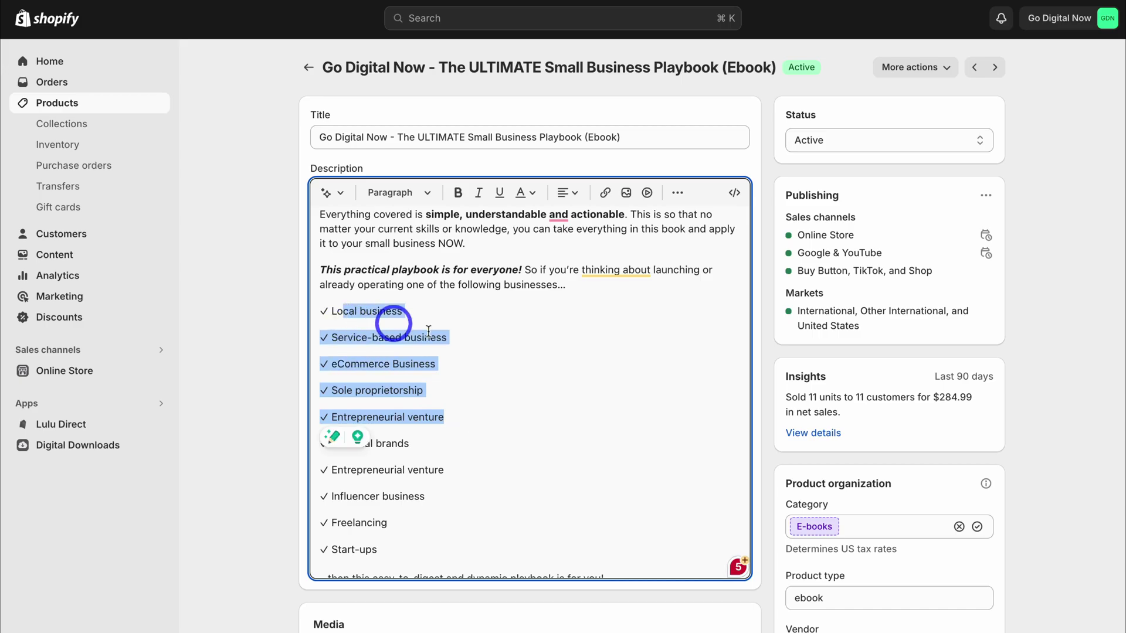
{"action": "left_click", "coordinate": [402, 336]}
{"action": "scroll", "coordinate": [403, 336], "scroll_direction": "up", "scroll_amount": 3}
{"action": "scroll", "coordinate": [471, 340], "scroll_direction": "up", "scroll_amount": 5}
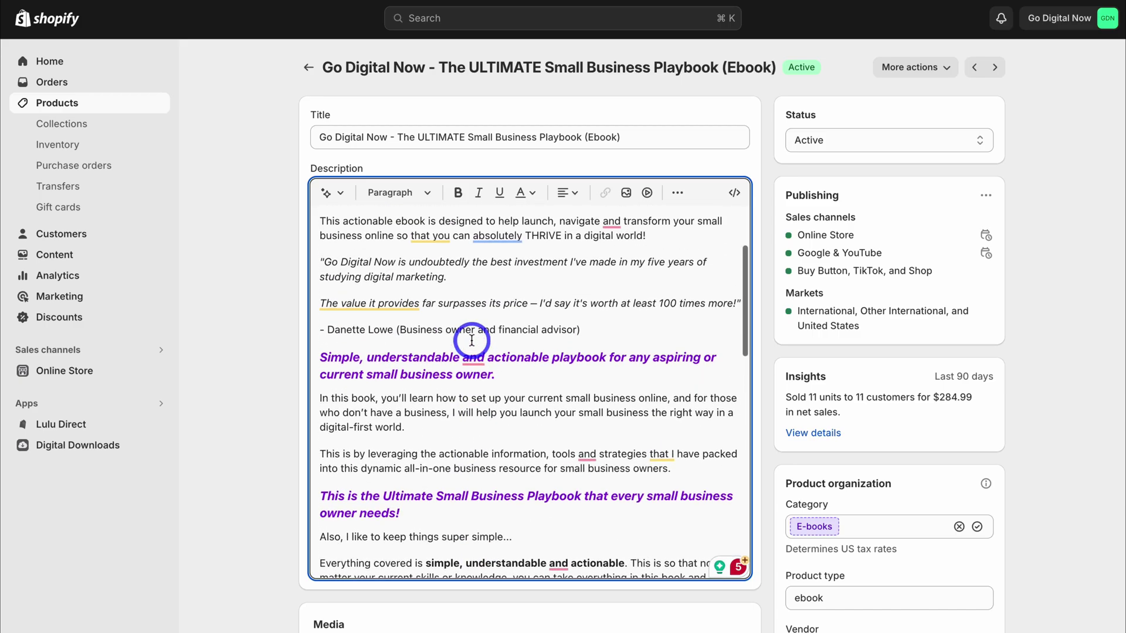